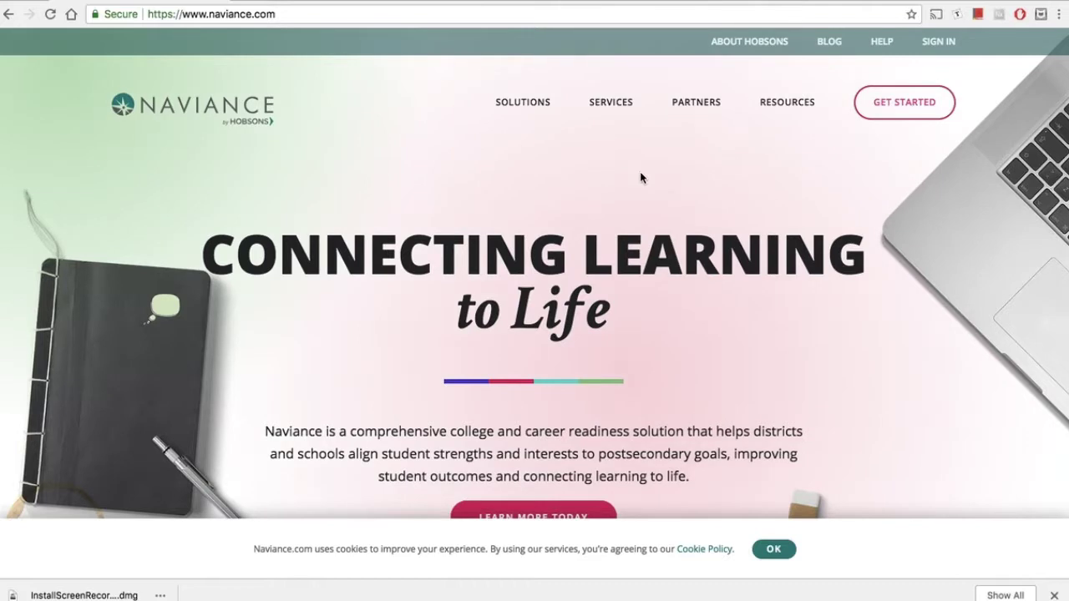
Step: Search student sign-in schools by ZIP 77078 and choose KIPP Northeast College Prep
click(955, 50)
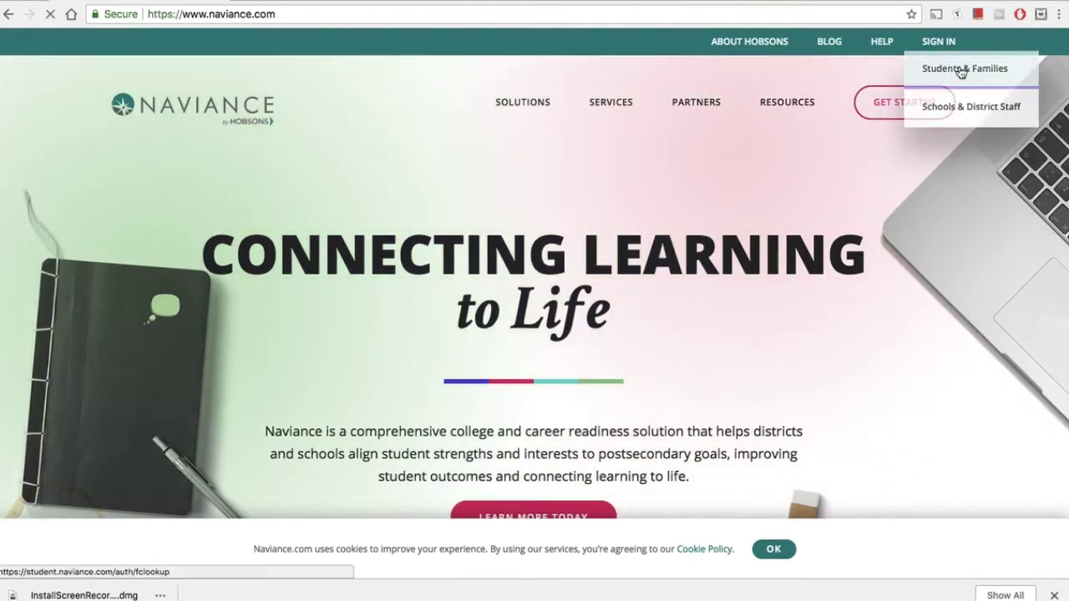
click(962, 69)
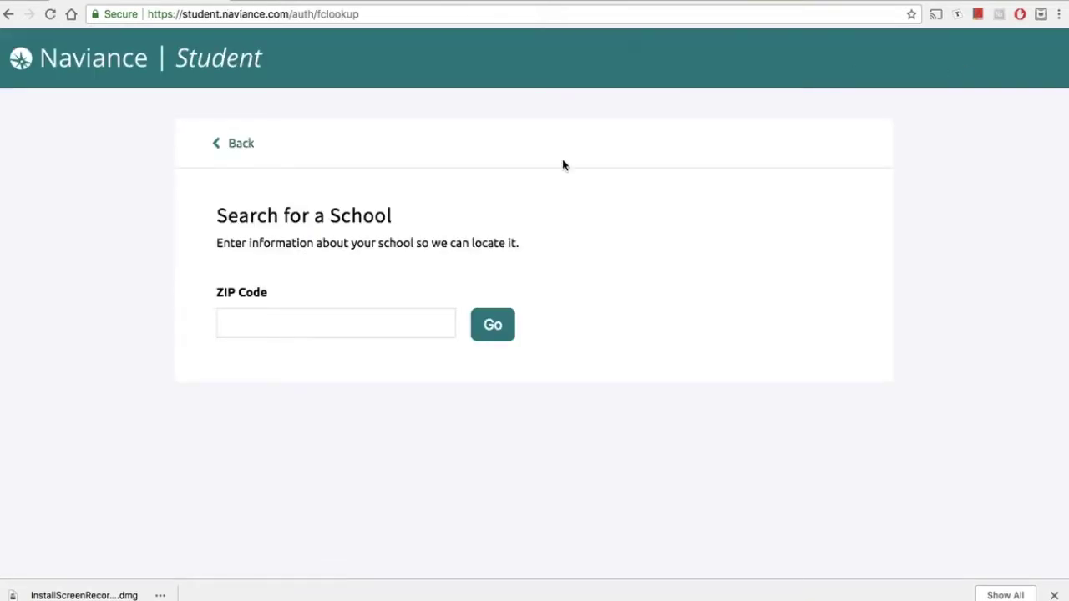
click(380, 329)
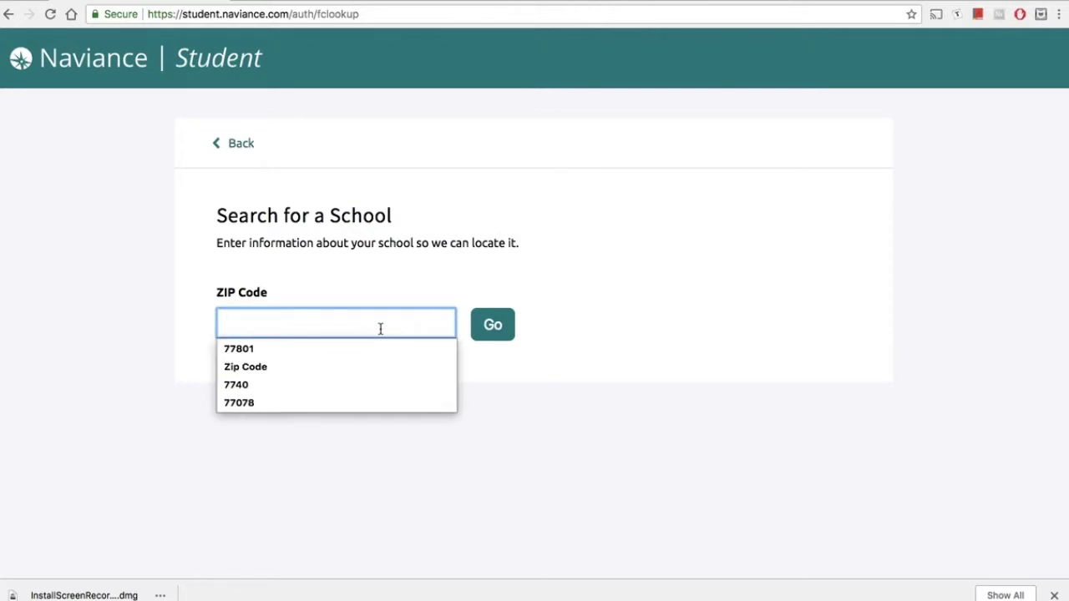
text(77078)
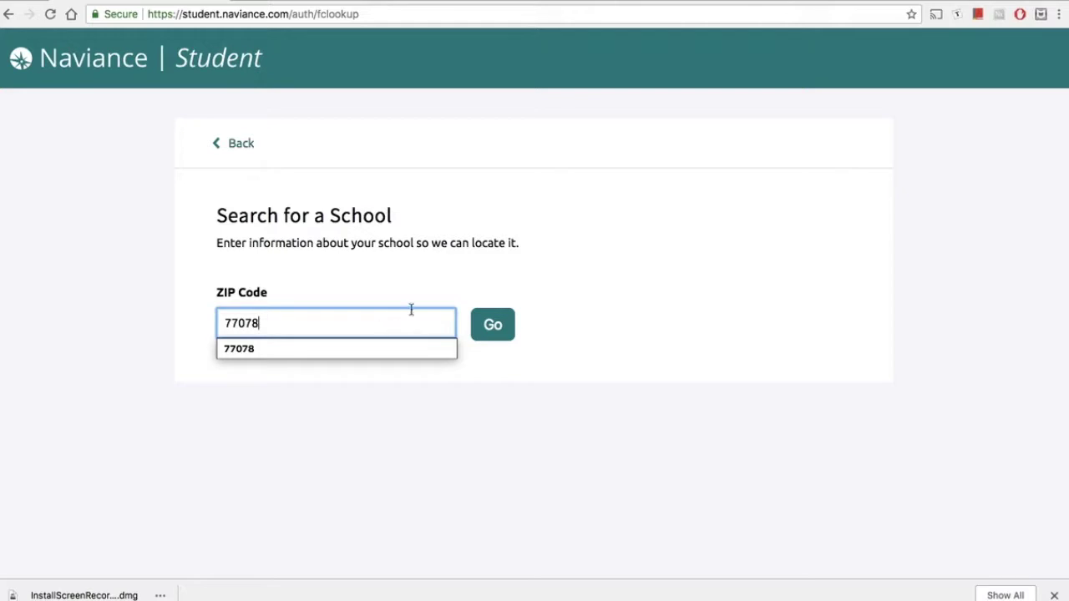
click(497, 332)
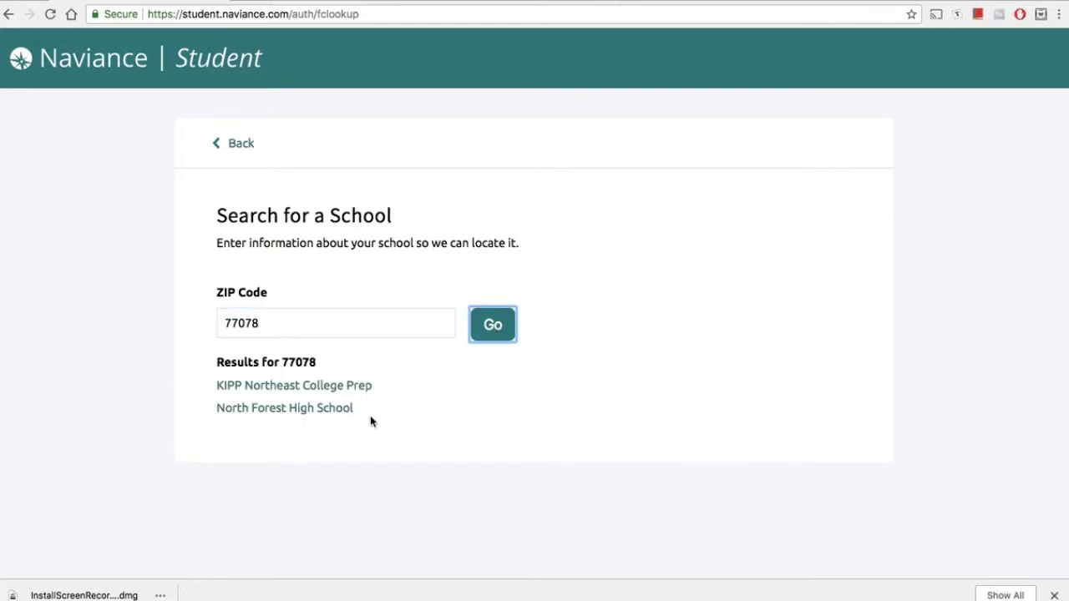
click(327, 392)
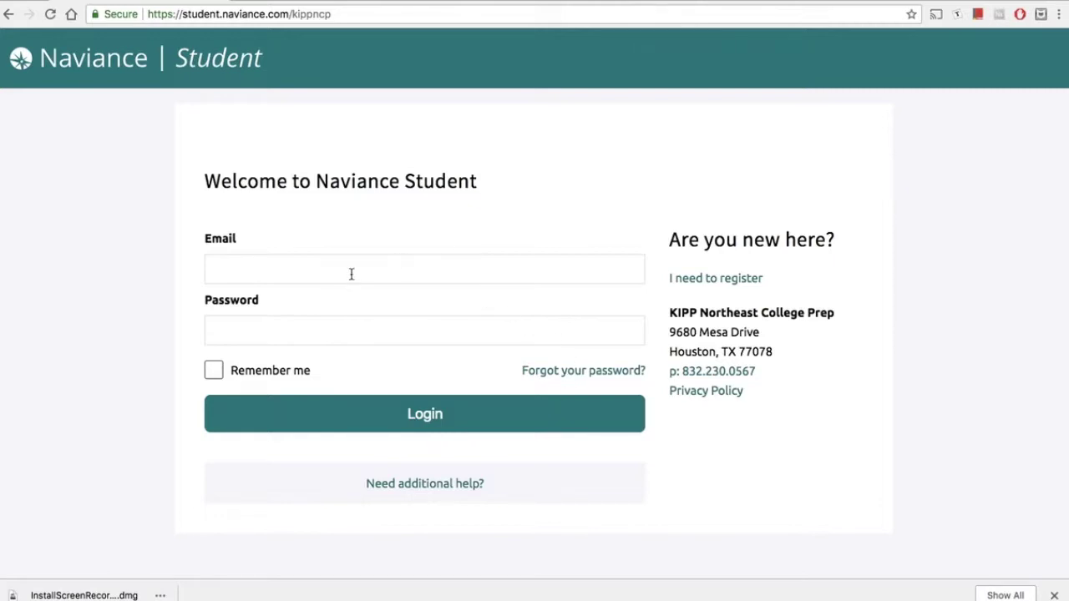
Step: Log in with the account e-mail and password, then open the demo student experience
click(446, 276)
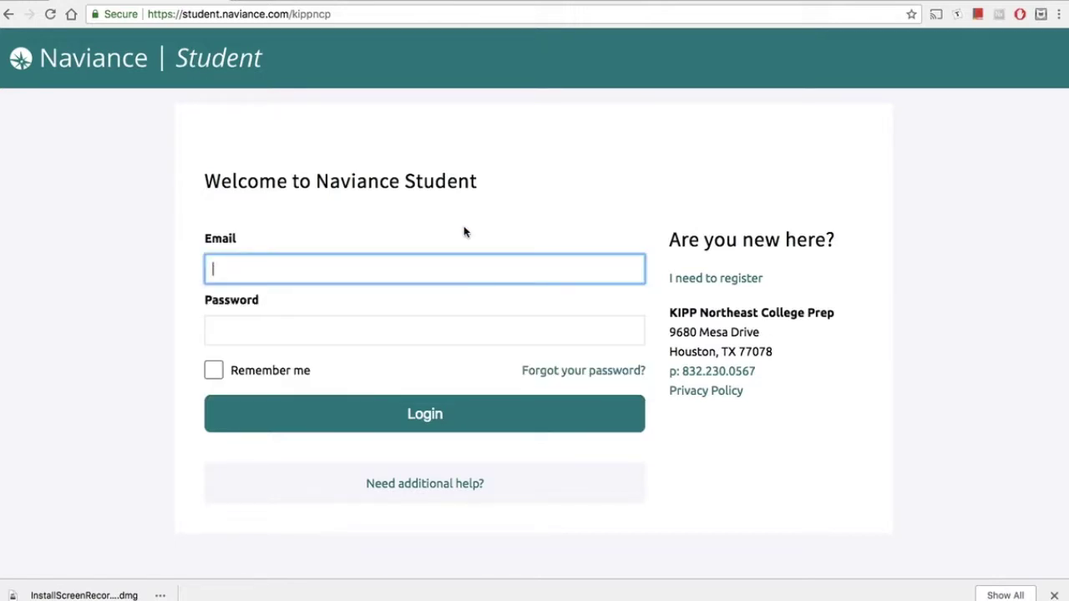
click(421, 335)
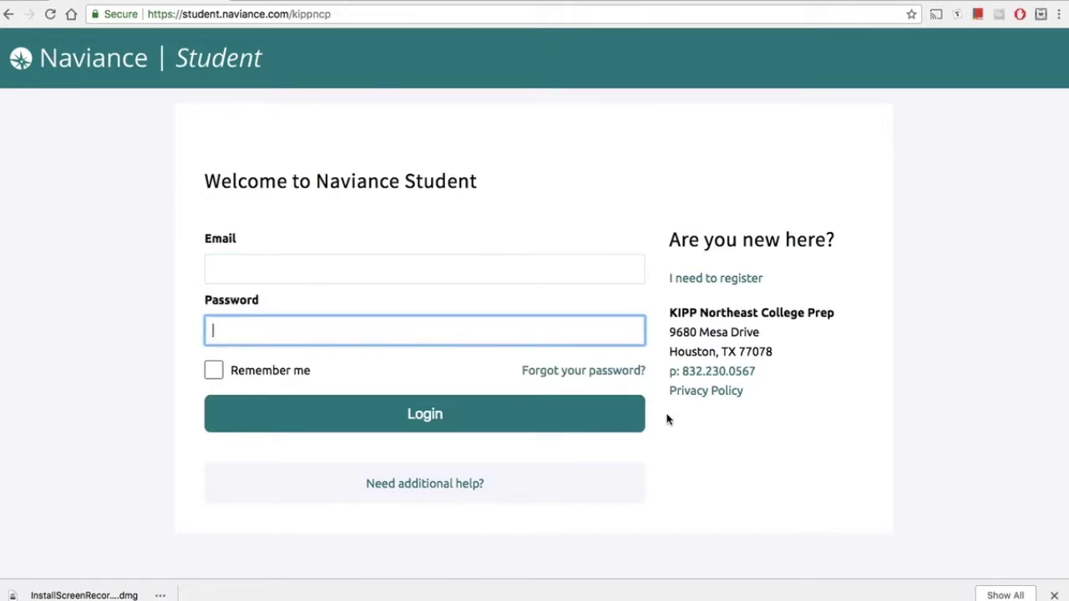
click(761, 426)
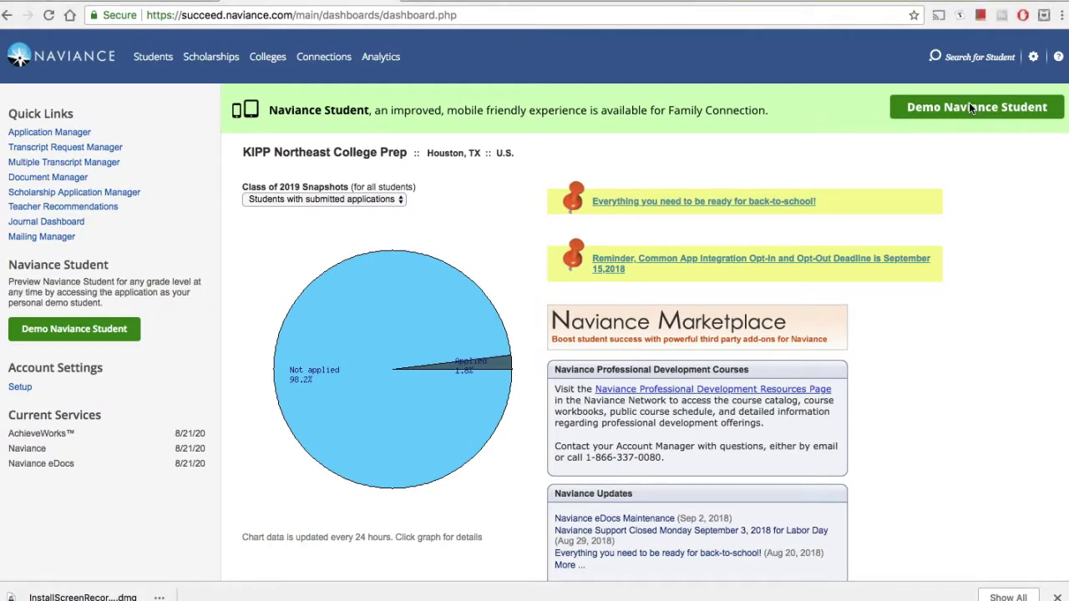
click(957, 115)
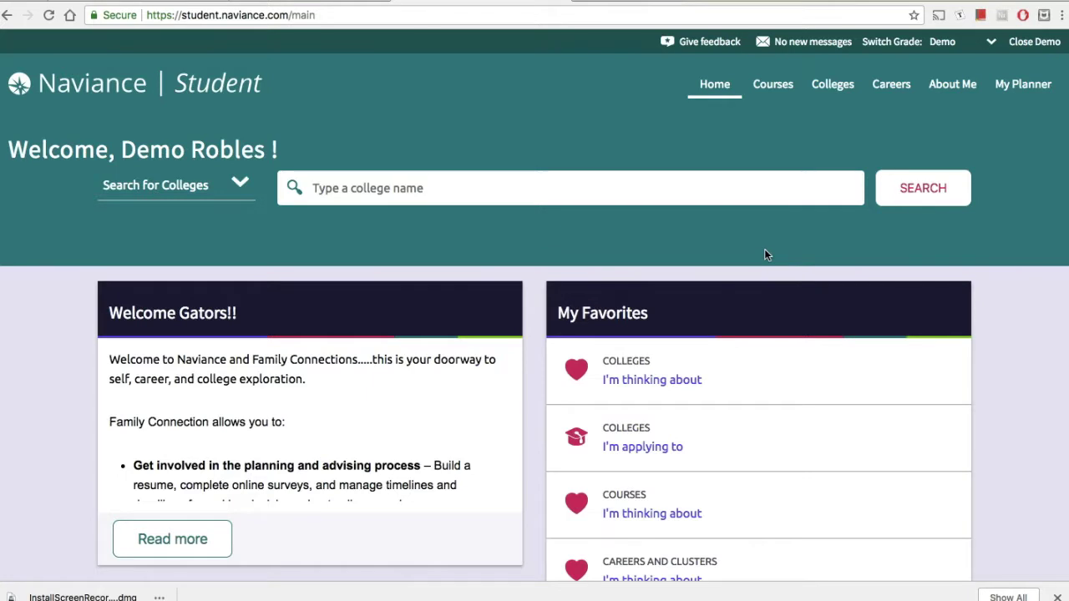
Step: Scroll through the demo student's home page panels, including My Favorites and to-dos
scroll(764, 255, down, 1)
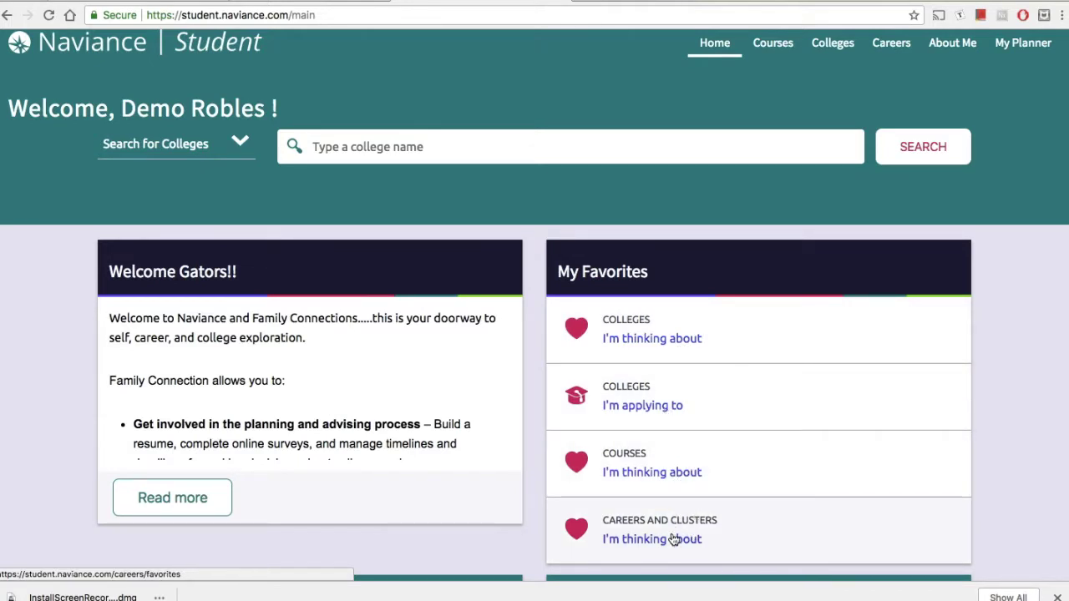
scroll(682, 491, down, 2)
scroll(683, 486, down, 3)
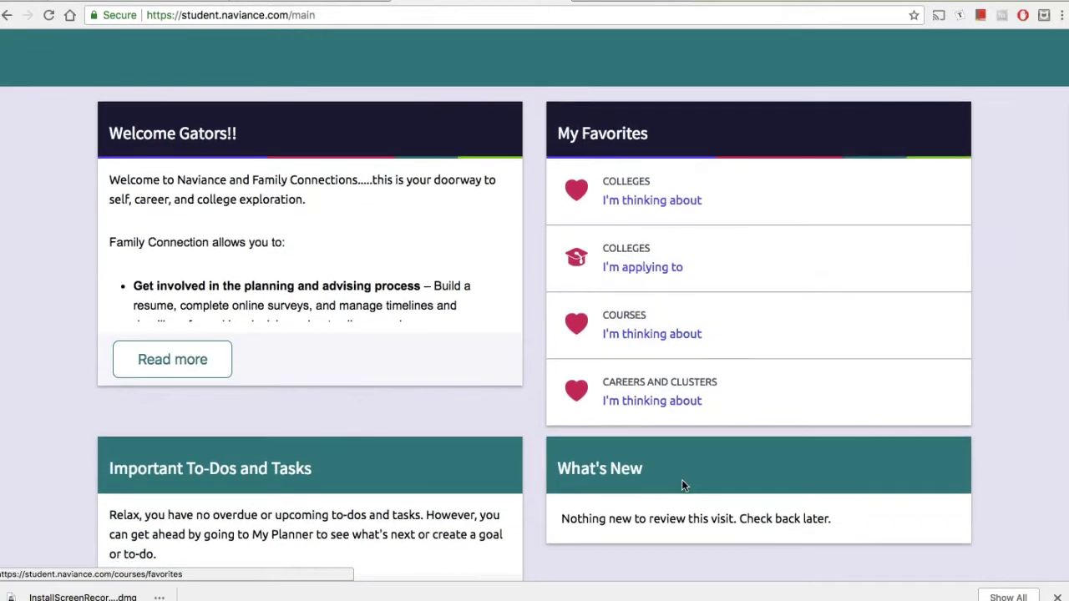
scroll(682, 485, up, 6)
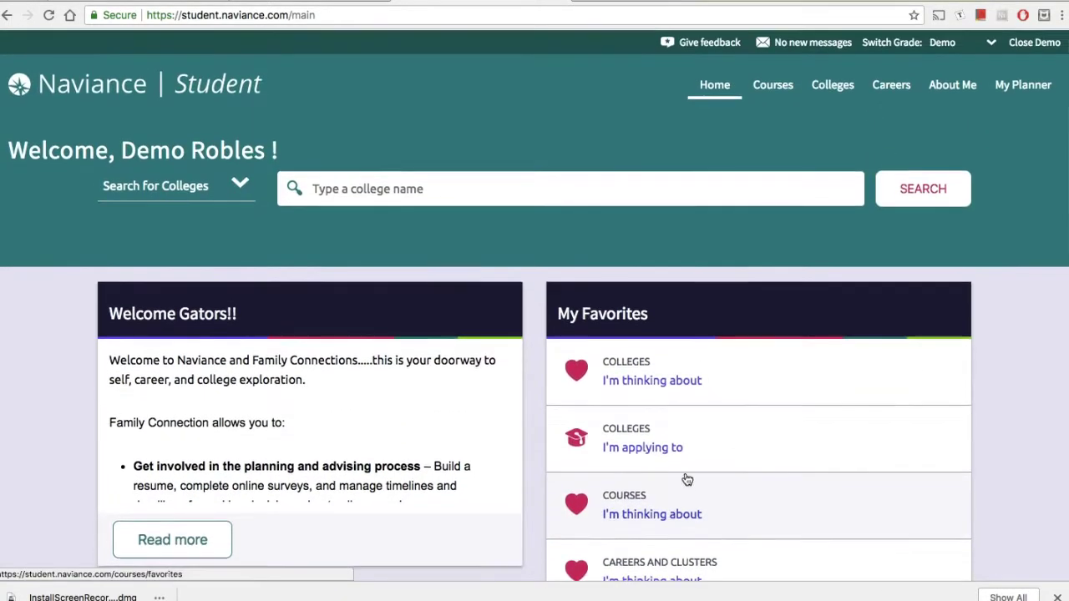
scroll(690, 472, down, 10)
scroll(669, 409, down, 1)
scroll(640, 359, up, 10)
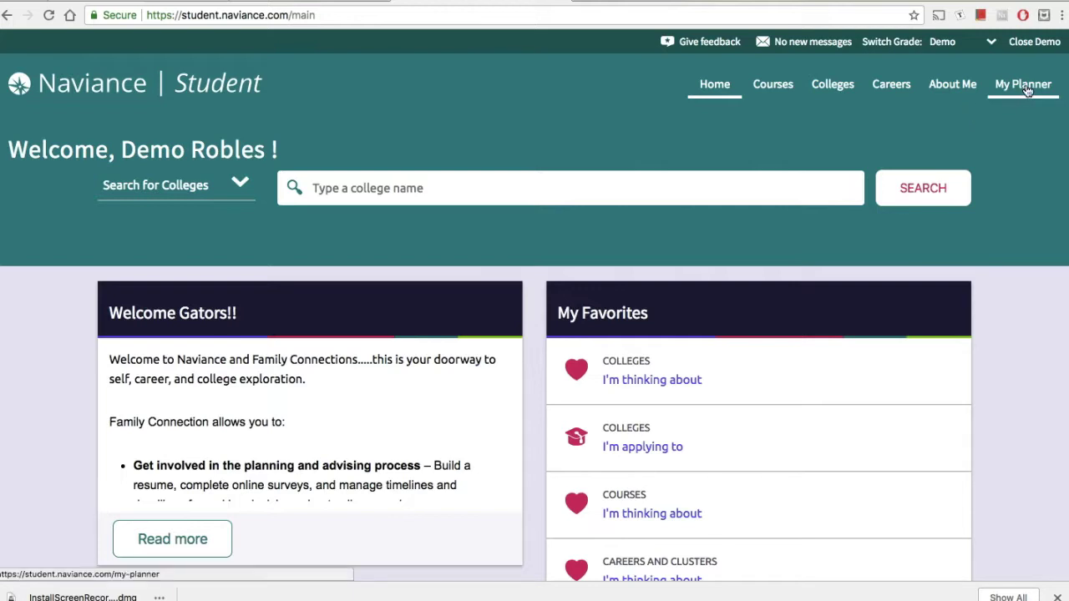
Step: Open the My Surveys page from About Me > My Stuff
mouse_move(1028, 89)
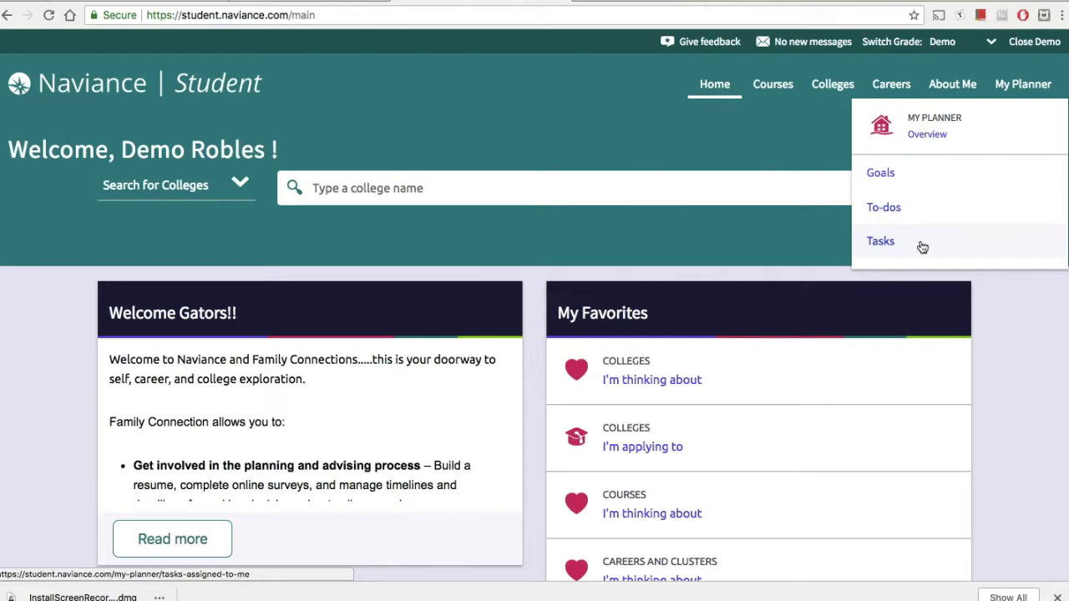
mouse_move(946, 92)
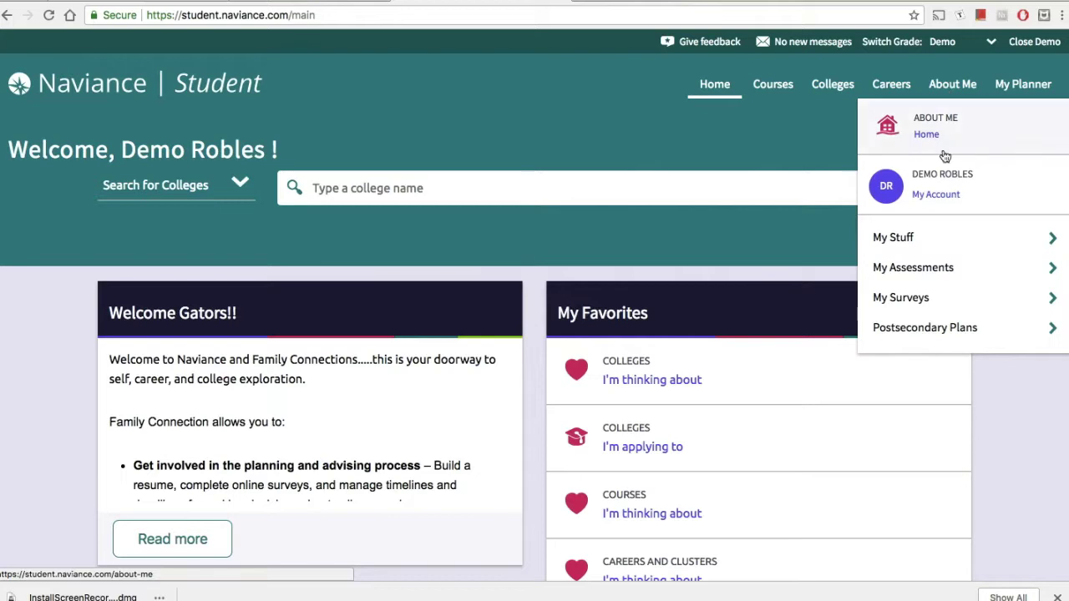
click(938, 240)
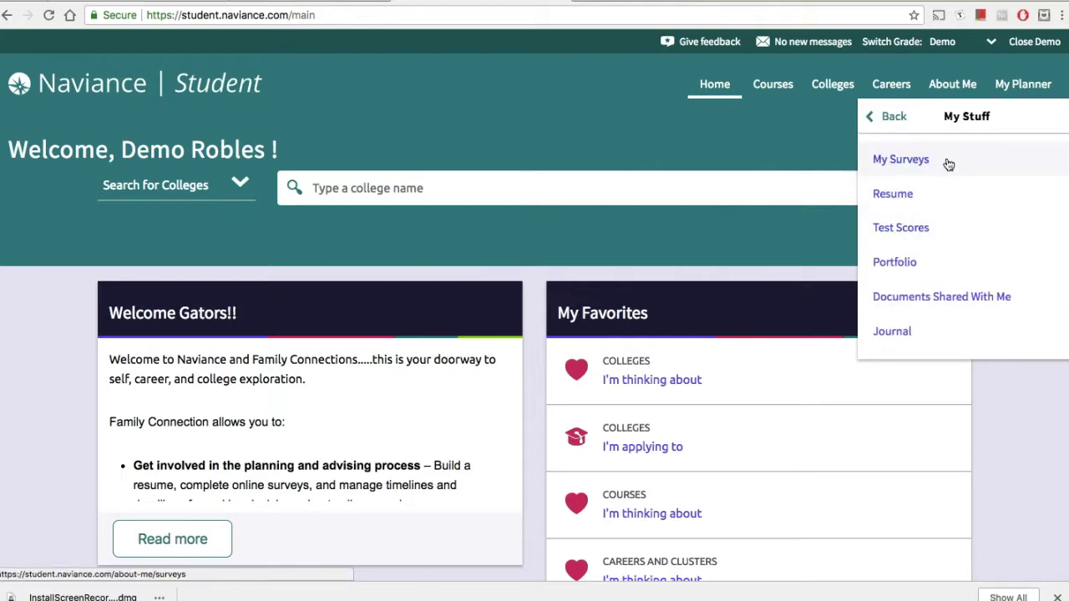
click(901, 159)
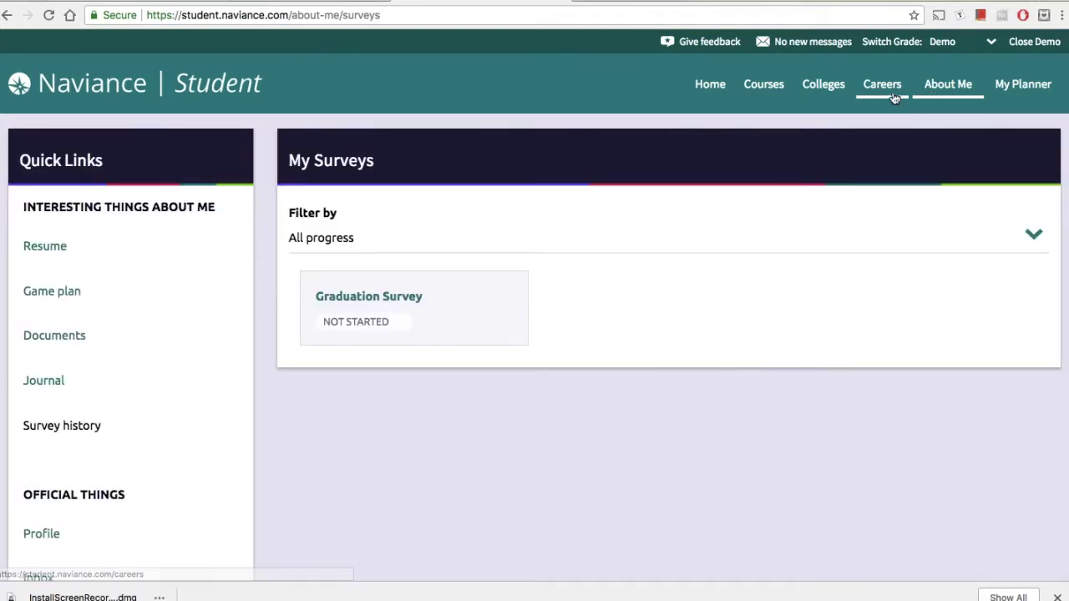
Step: Open the Do What You Are assessment from About Me > My Assessments
click(891, 93)
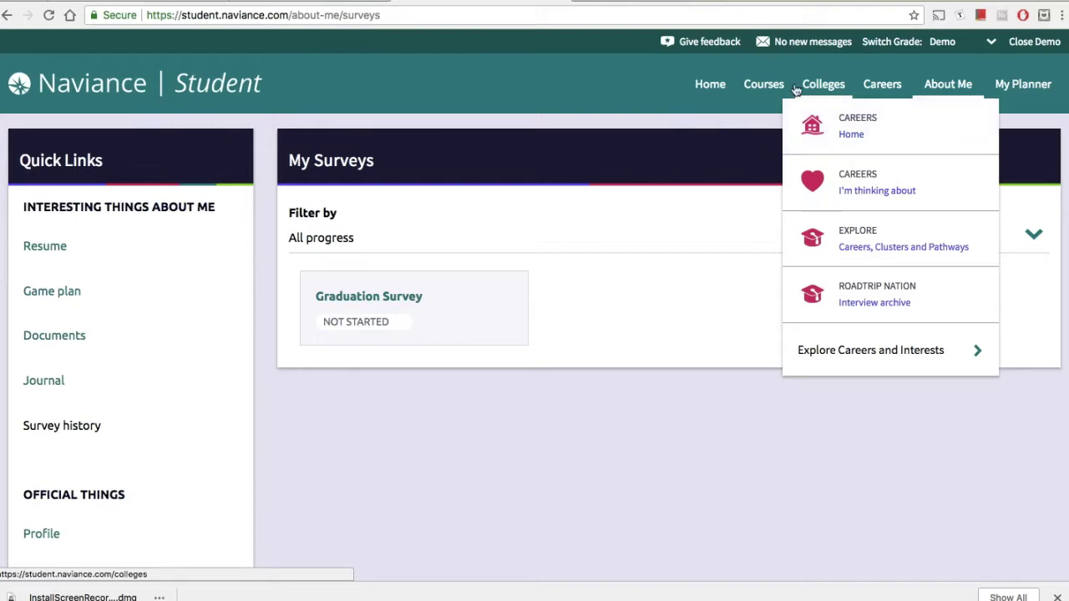
click(944, 87)
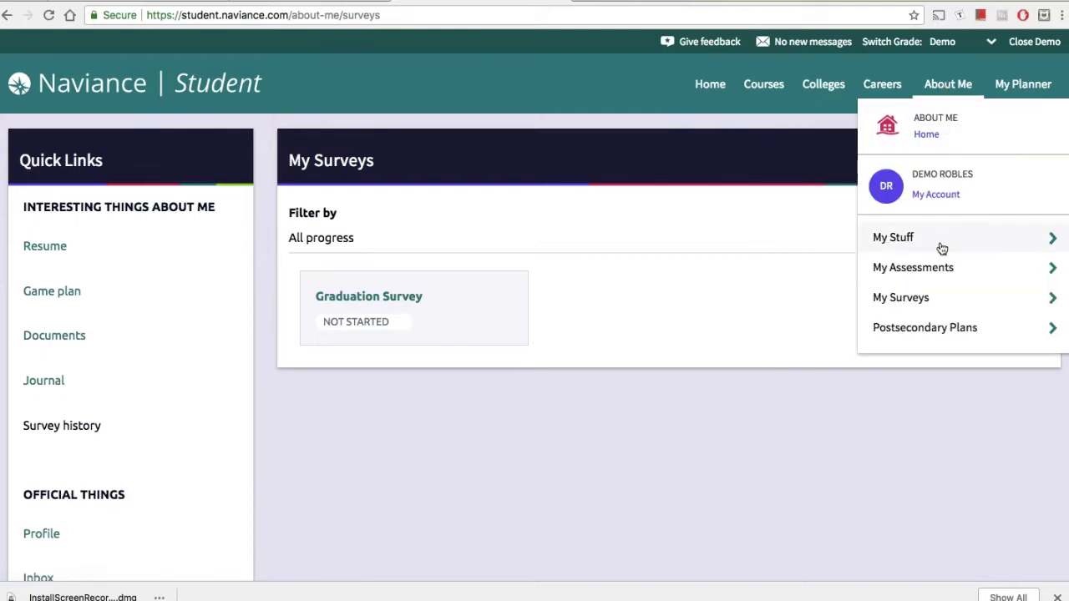
click(942, 267)
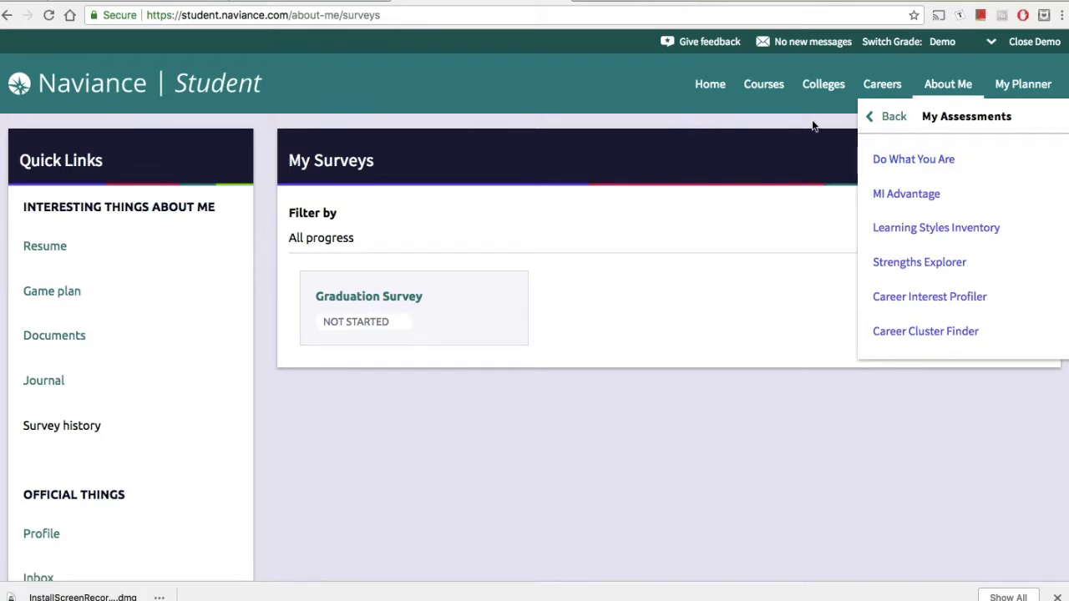
click(792, 110)
click(937, 91)
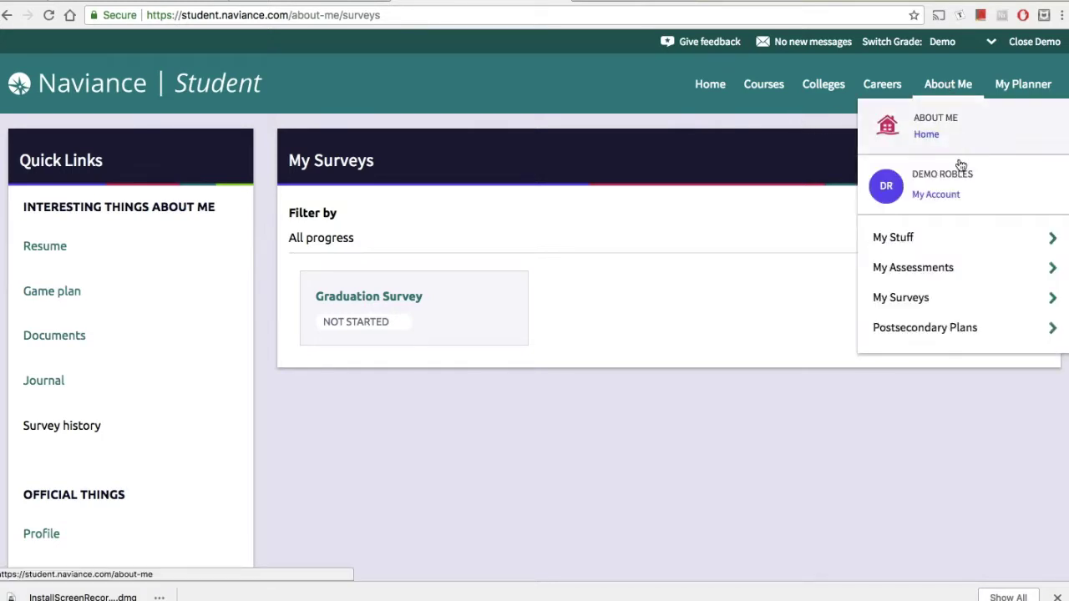
click(954, 269)
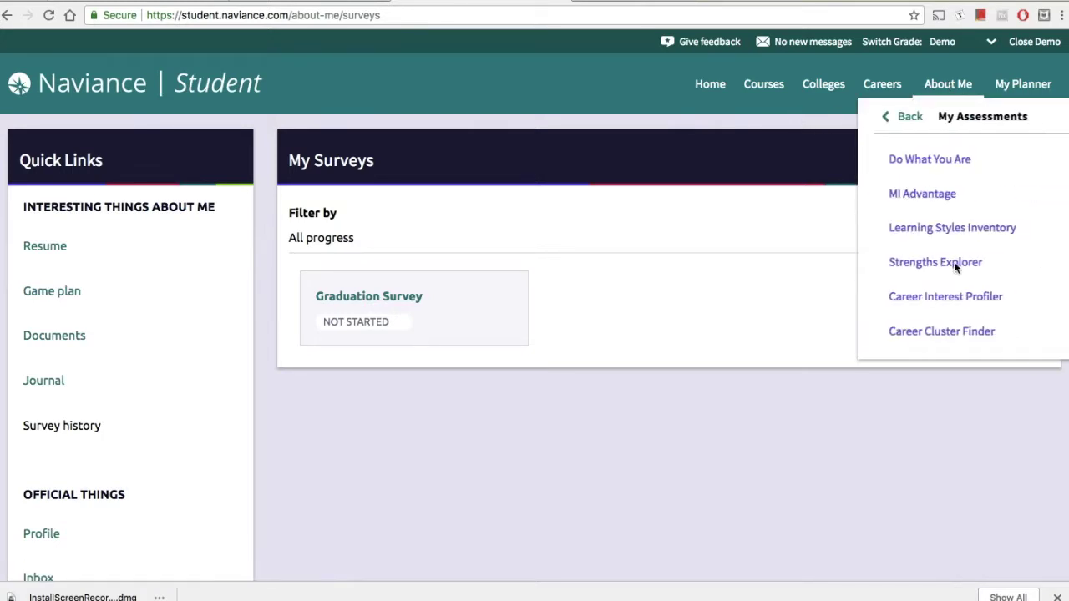
click(937, 168)
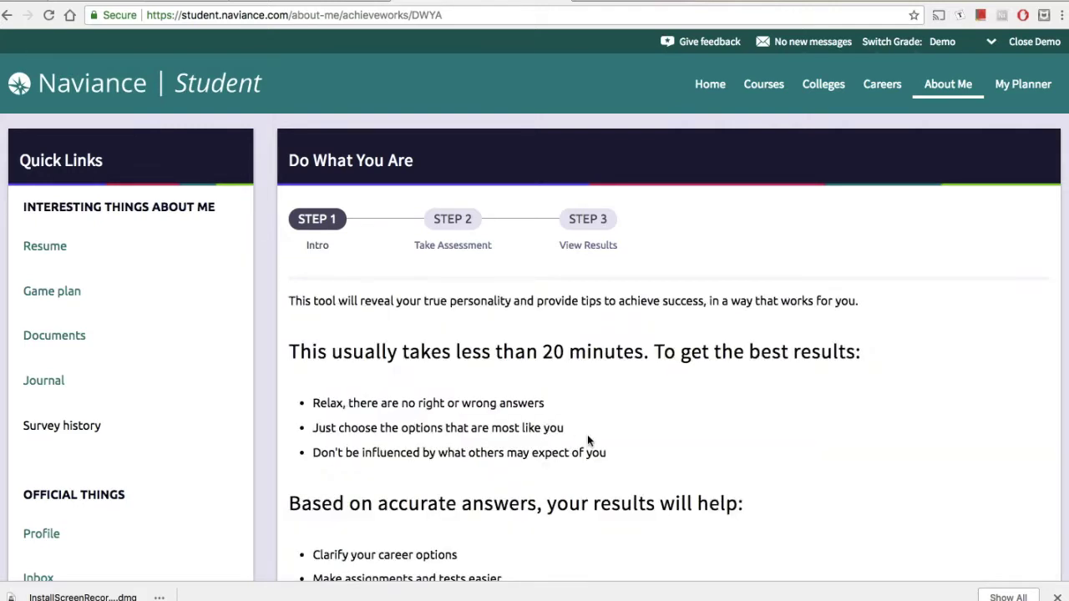
Step: Finish the Do What You Are intro and continue to Step 2, Take Assessment
scroll(587, 435, down, 2)
scroll(587, 434, down, 2)
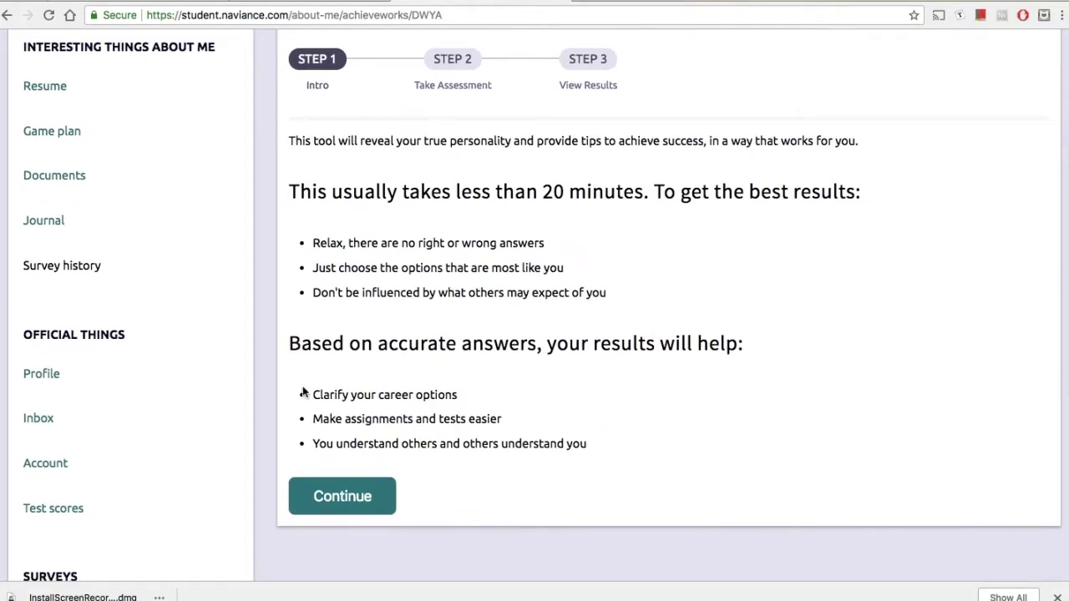
click(368, 505)
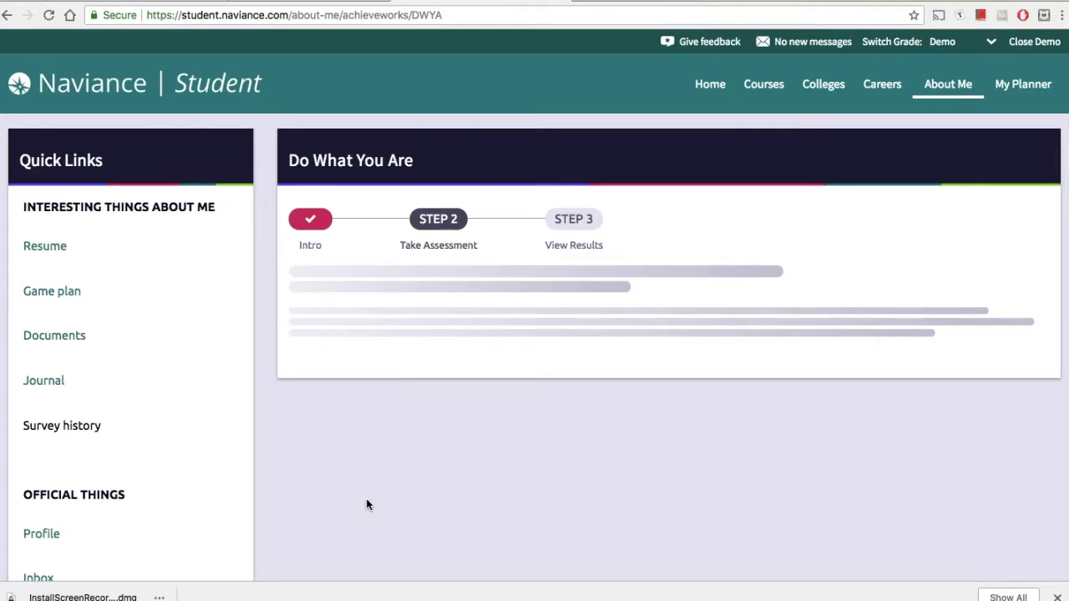
scroll(368, 504, down, 3)
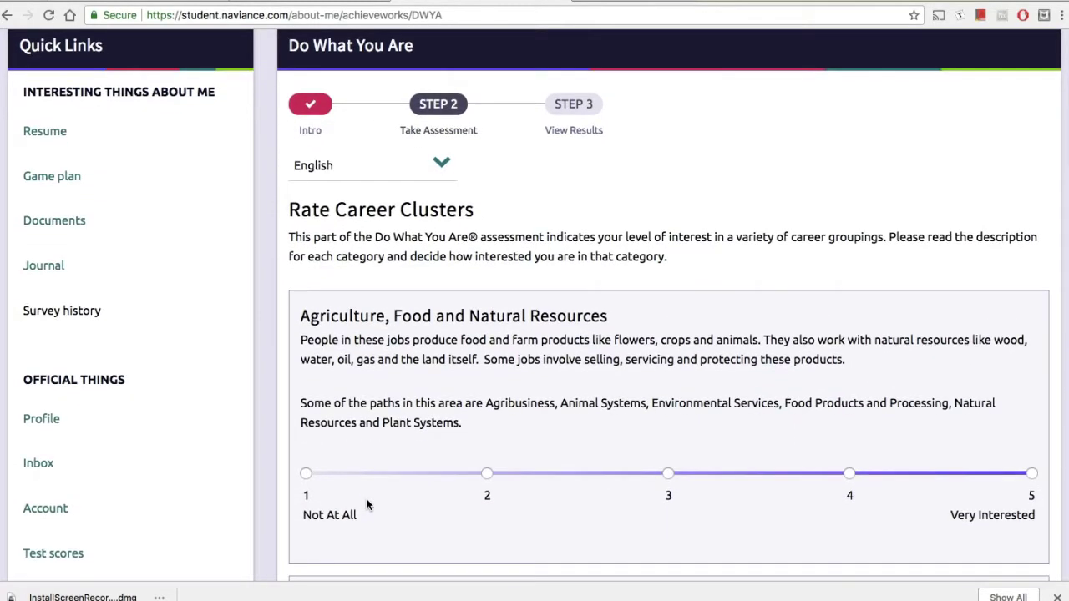
scroll(367, 505, down, 2)
scroll(366, 499, down, 5)
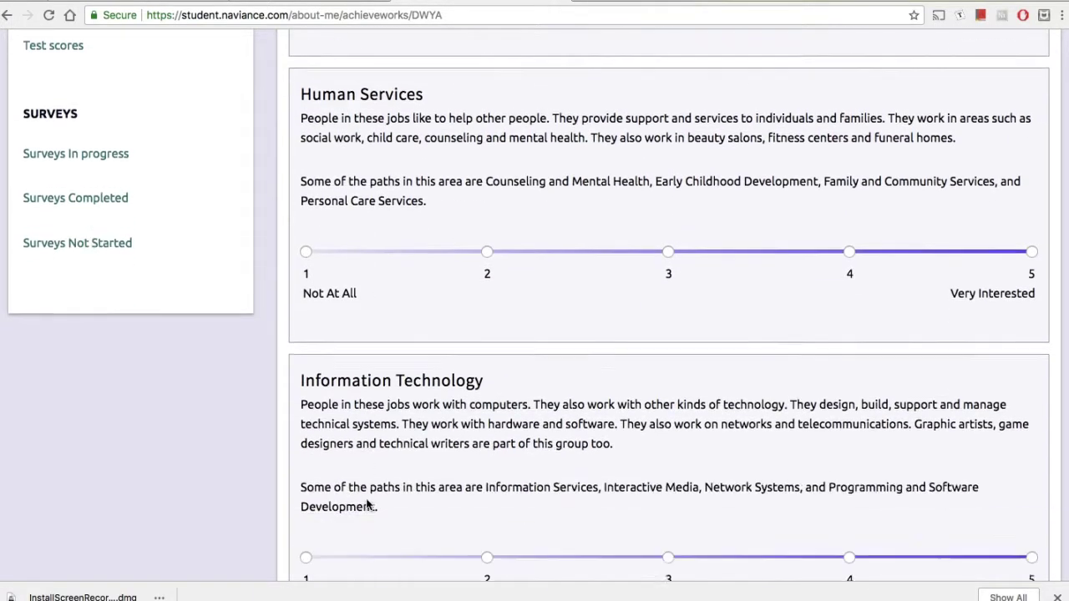
scroll(367, 504, down, 5)
scroll(368, 505, down, 16)
scroll(368, 504, down, 20)
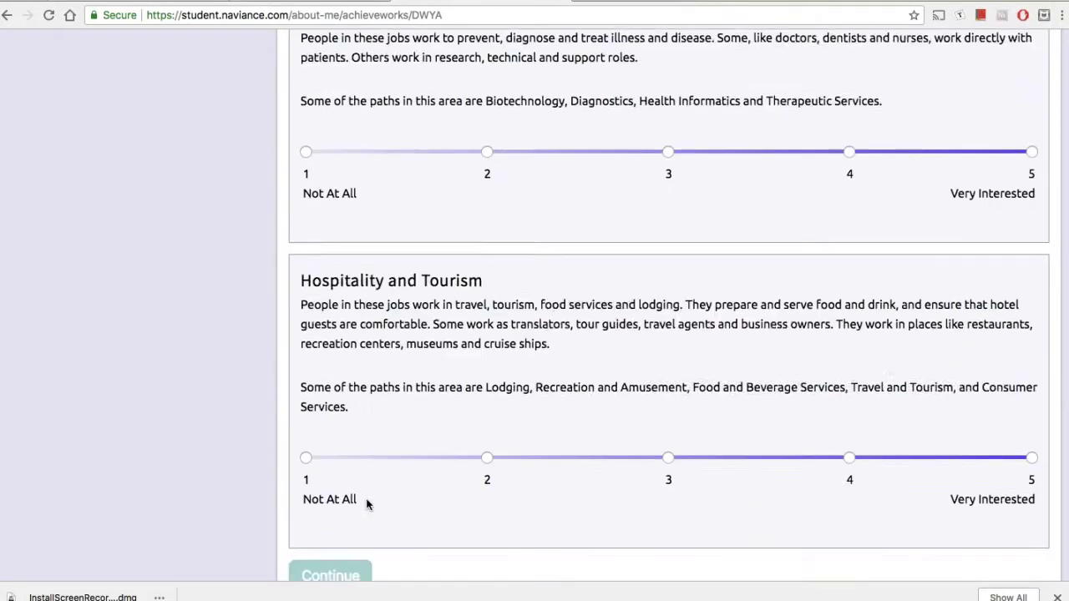
scroll(368, 505, down, 2)
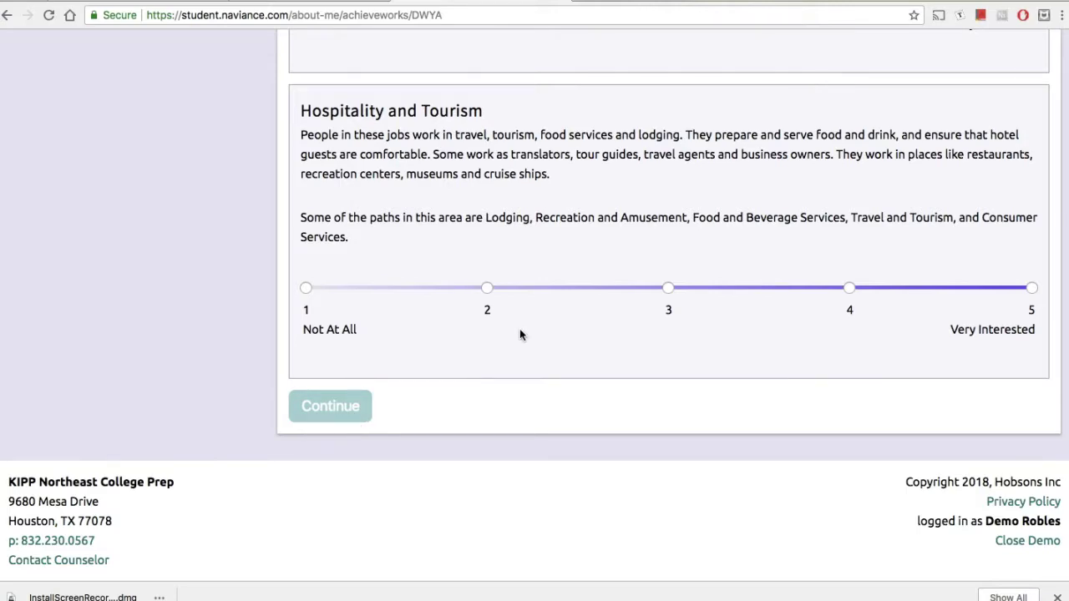
scroll(519, 330, up, 20)
scroll(519, 335, up, 3)
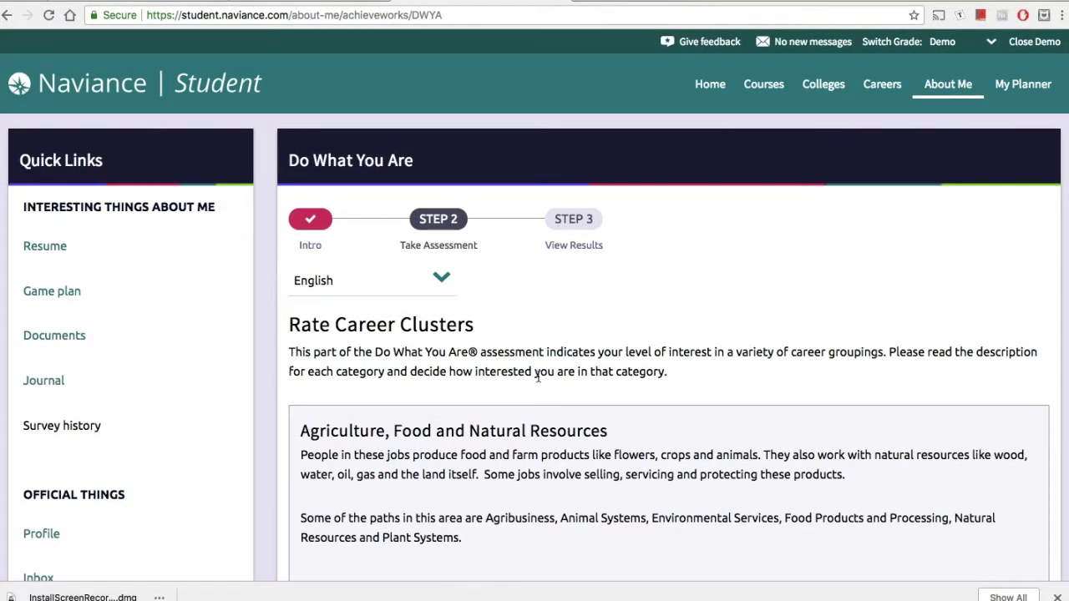
scroll(538, 378, down, 4)
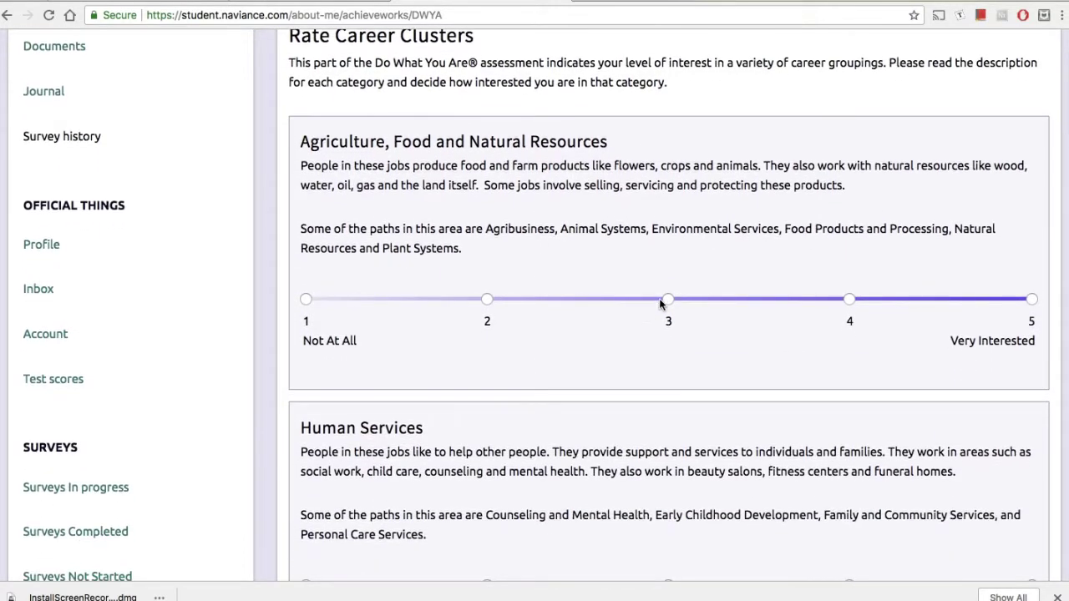
Step: Rate Agriculture, Law, STEM, Transportation at 3; Human Services, IT, Manufacturing, Marketing at 4
click(669, 299)
scroll(646, 383, down, 3)
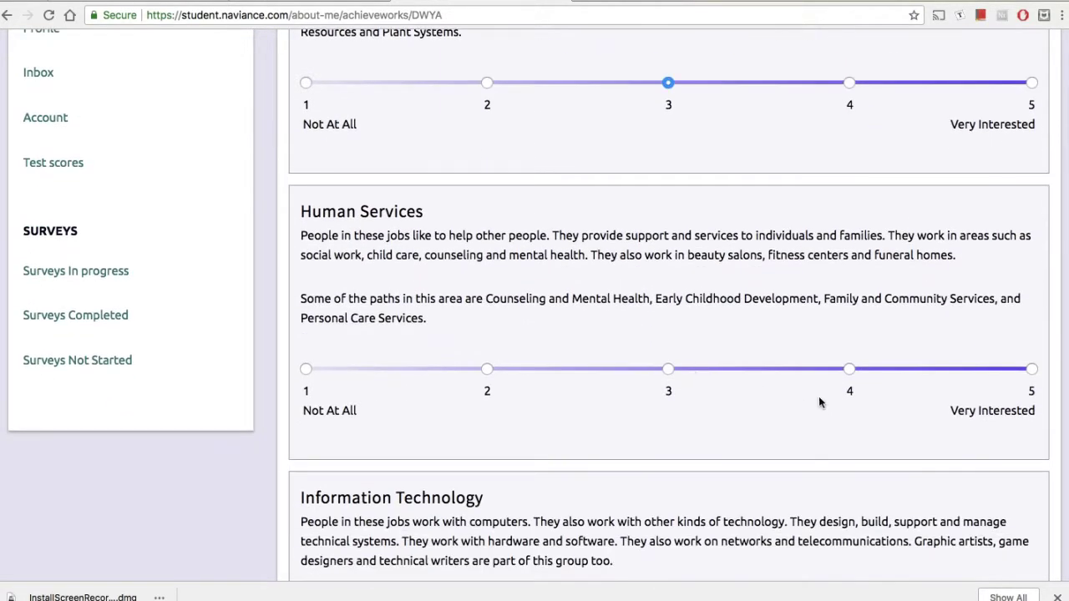
click(851, 371)
scroll(779, 448, down, 3)
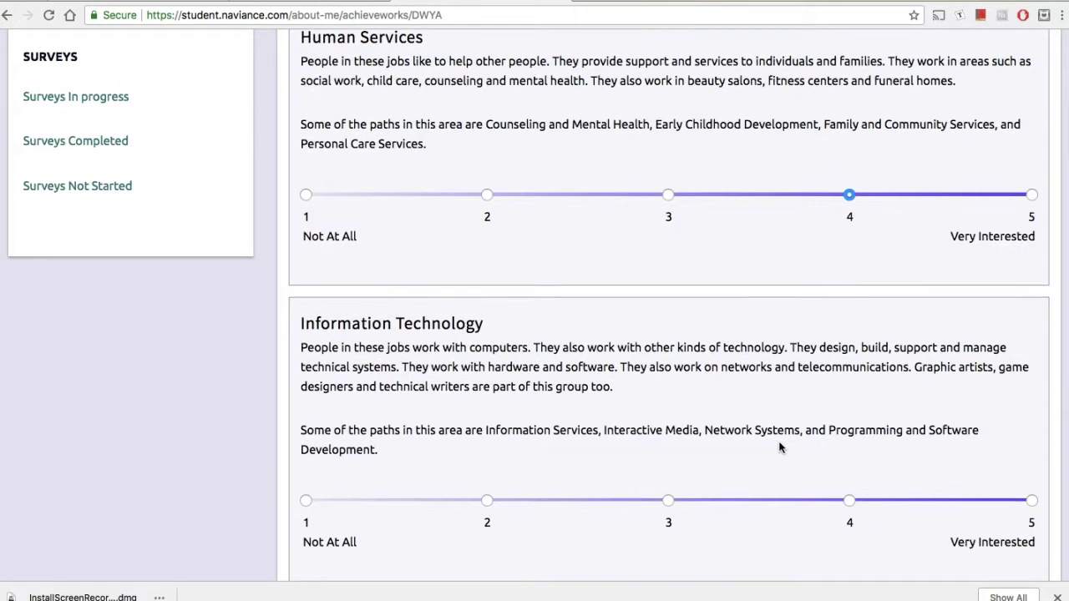
click(848, 501)
scroll(766, 511, down, 5)
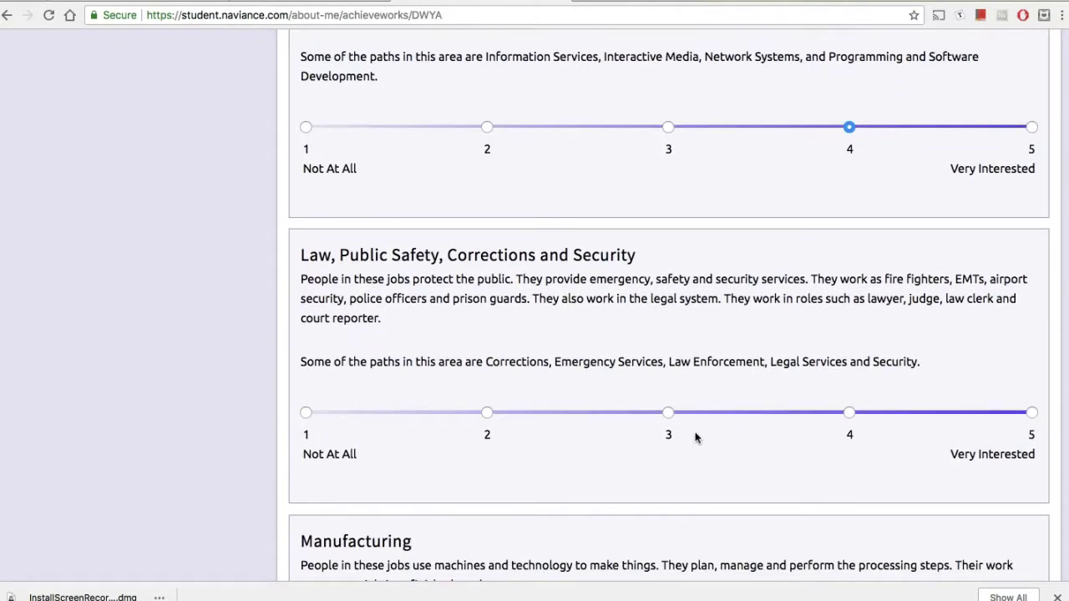
click(669, 414)
scroll(709, 489, down, 4)
click(851, 431)
scroll(826, 472, down, 4)
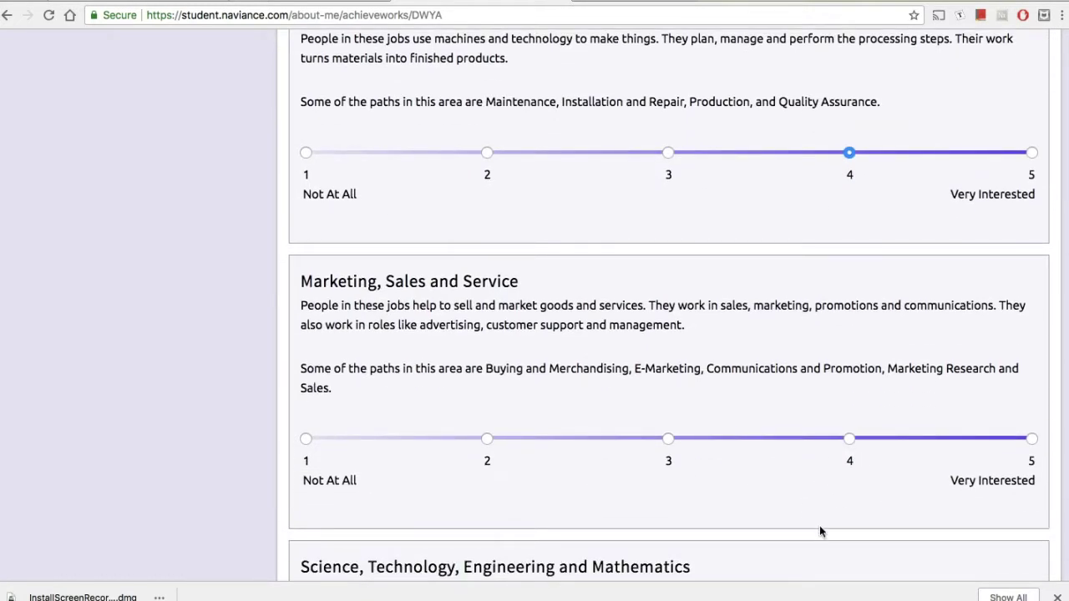
click(849, 439)
scroll(827, 501, down, 5)
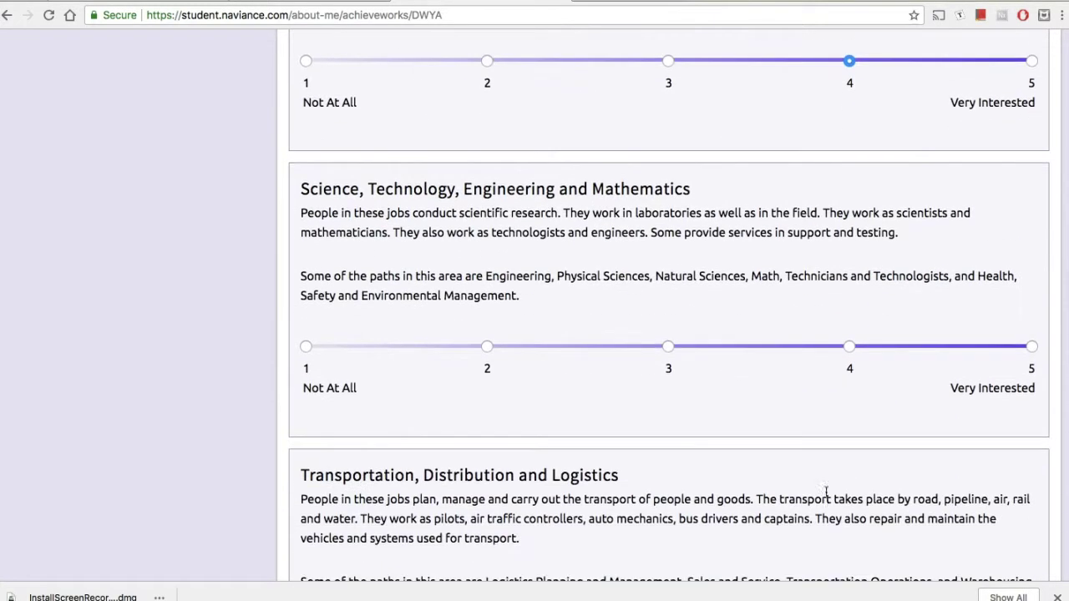
click(668, 346)
scroll(702, 429, down, 4)
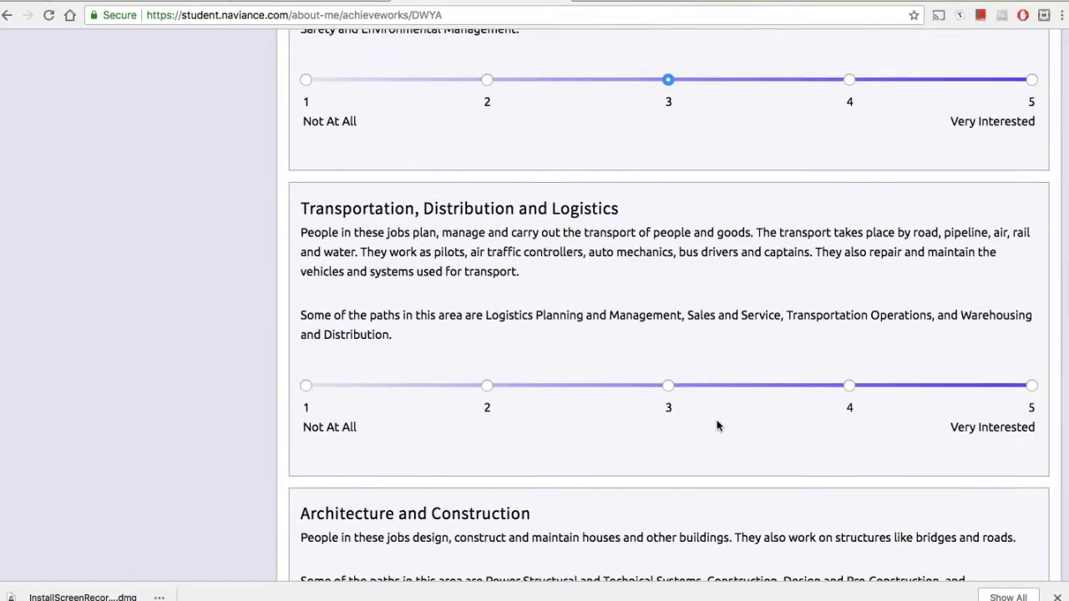
click(669, 386)
scroll(673, 393, down, 4)
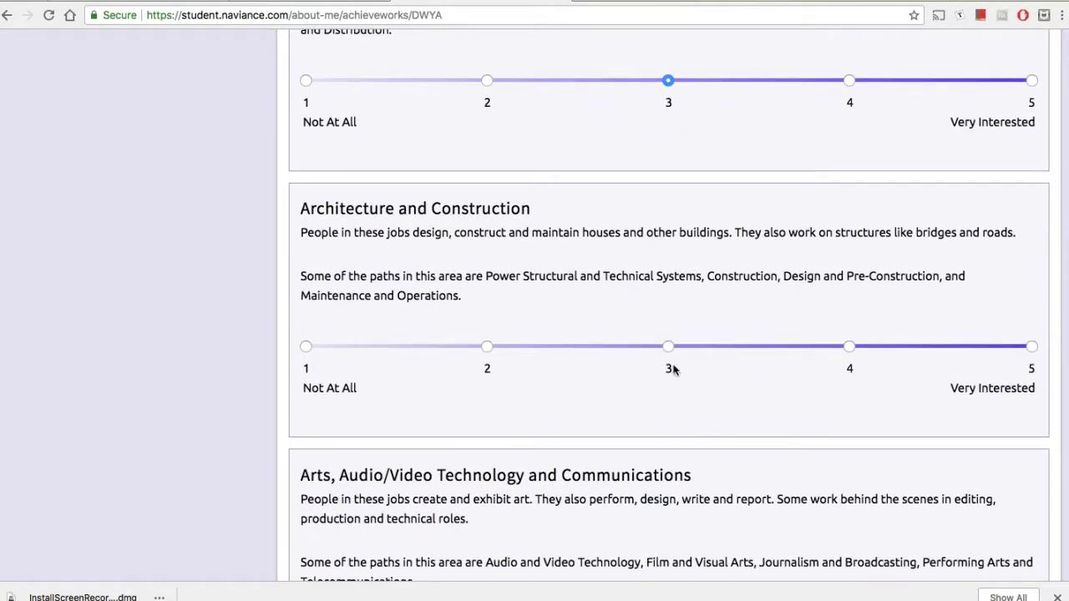
Step: Rate Architecture/Arts 3, Business/Finance 4, Government/Hospitality 2, Health Science 5, and submit
click(669, 346)
scroll(669, 446, down, 3)
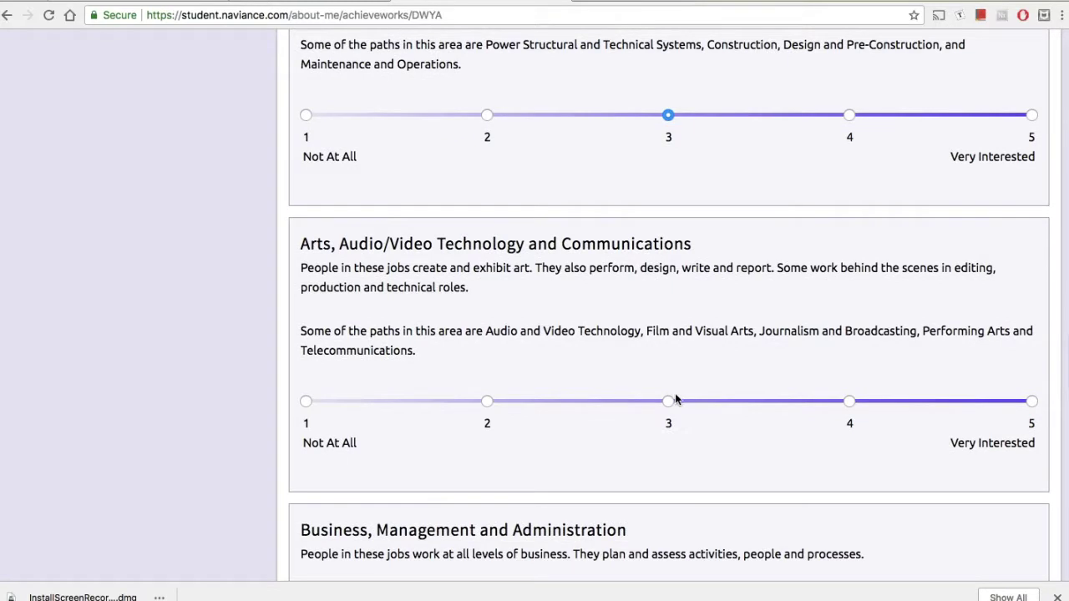
click(668, 402)
scroll(668, 435, down, 8)
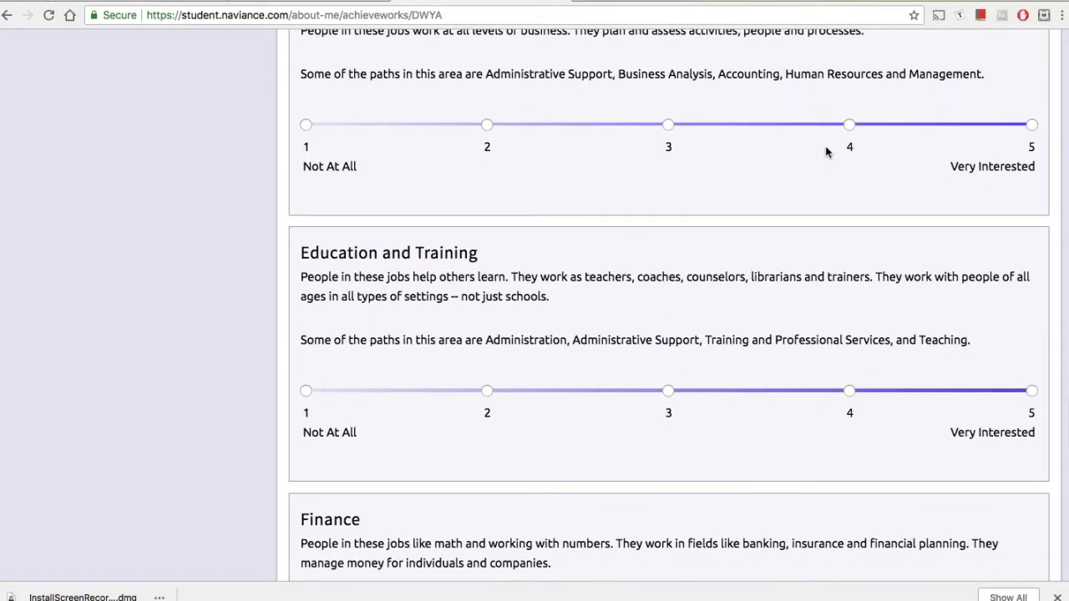
click(849, 124)
scroll(830, 466, down, 1)
click(850, 360)
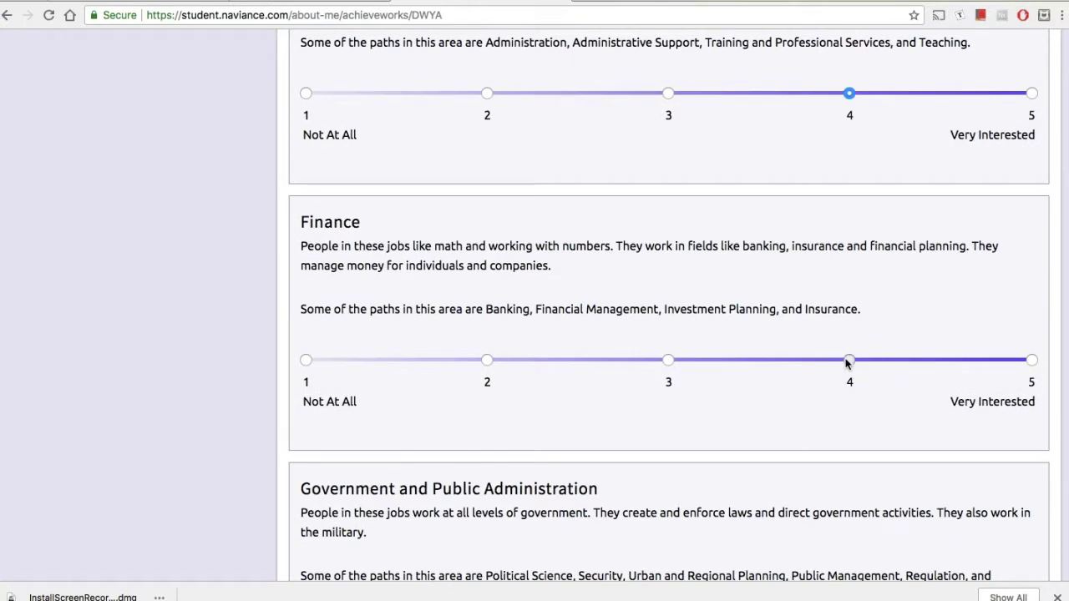
click(487, 326)
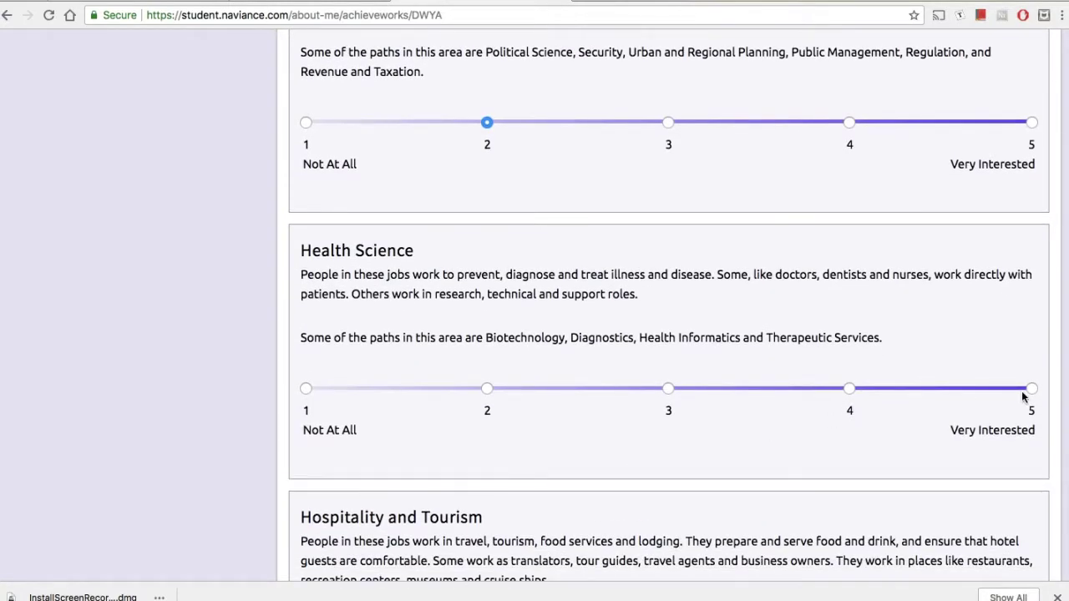
click(1031, 390)
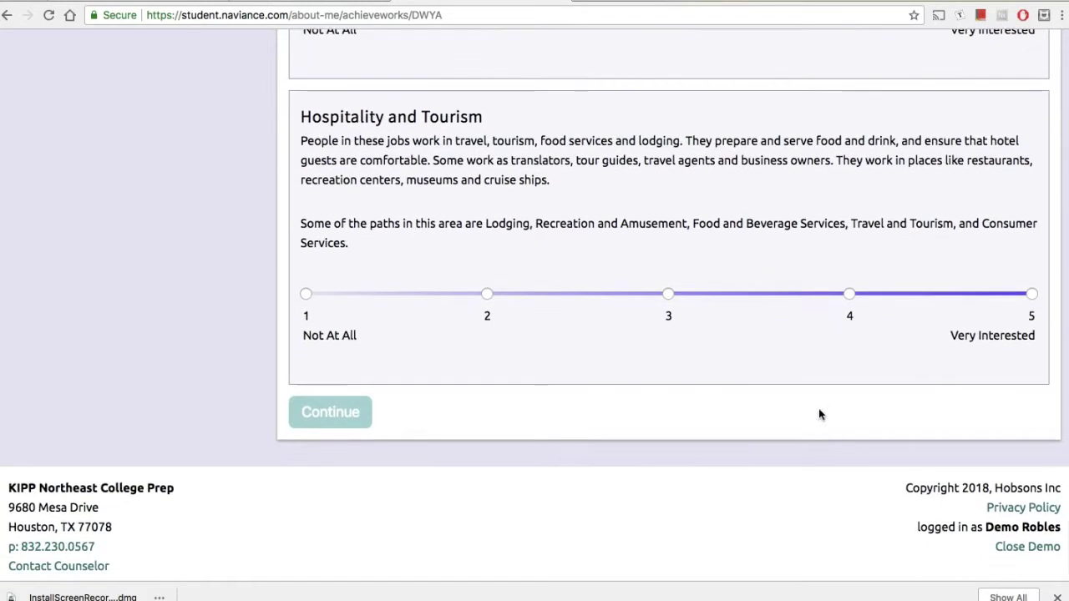
click(489, 291)
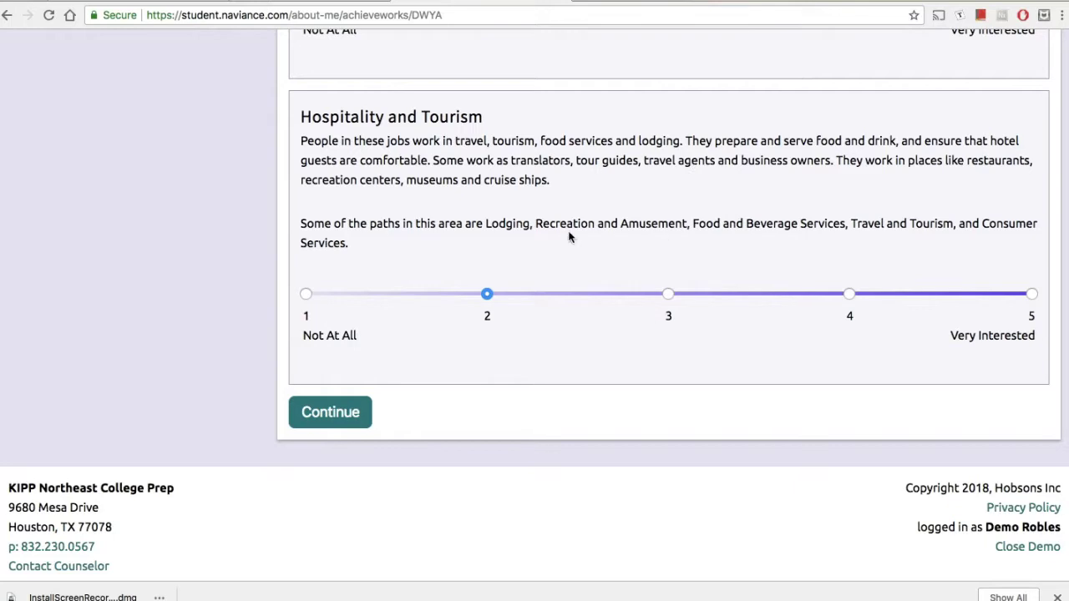
click(341, 426)
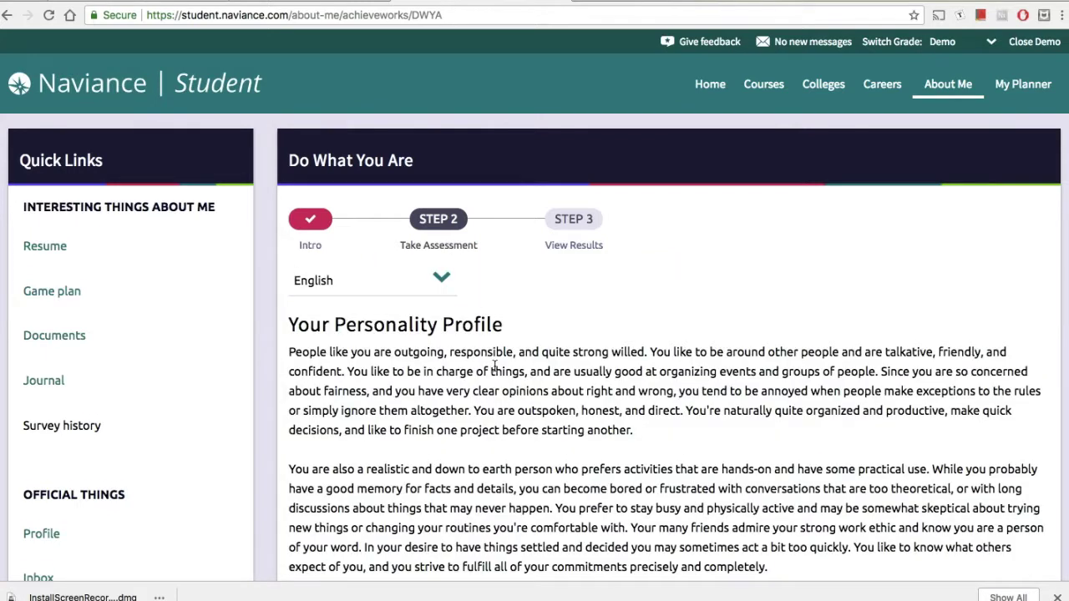
Step: Rate the personality profile Very Accurate and continue to the ESTJ results
scroll(495, 368, down, 5)
scroll(494, 368, down, 2)
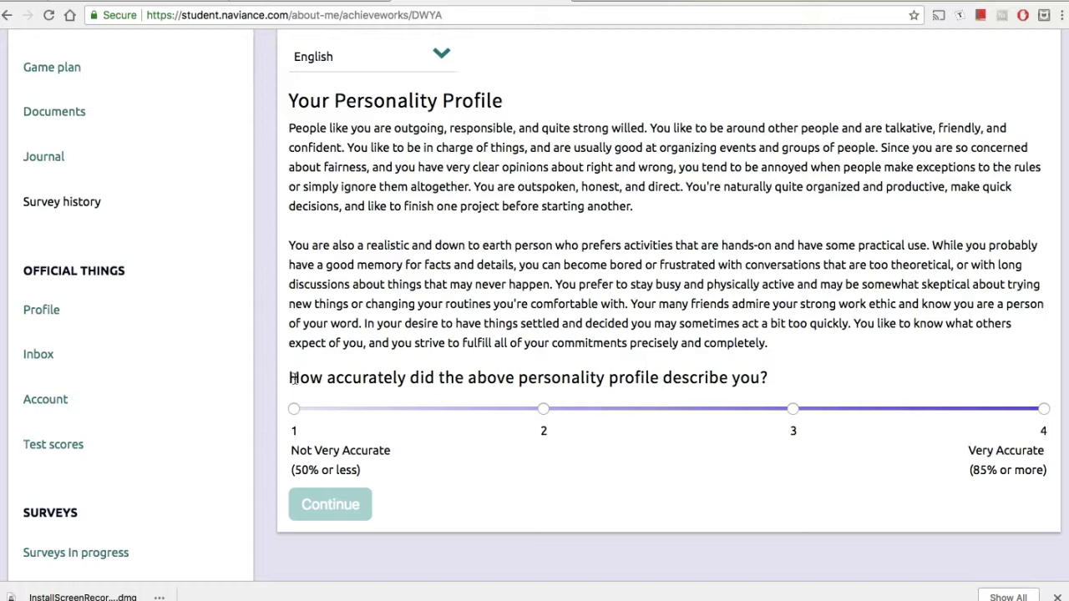
drag(294, 378, 763, 383)
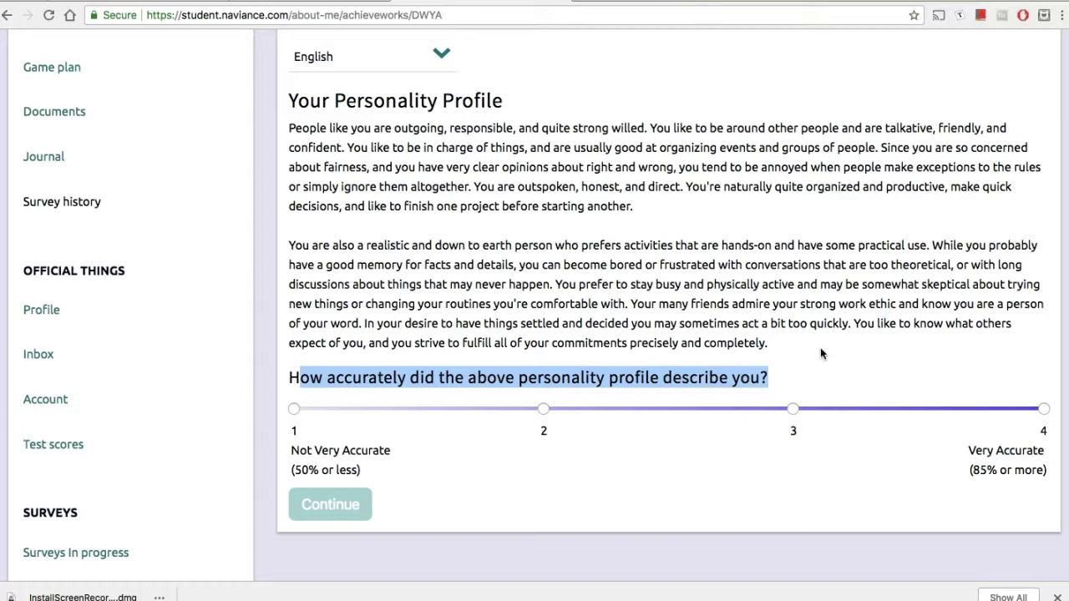
click(1044, 409)
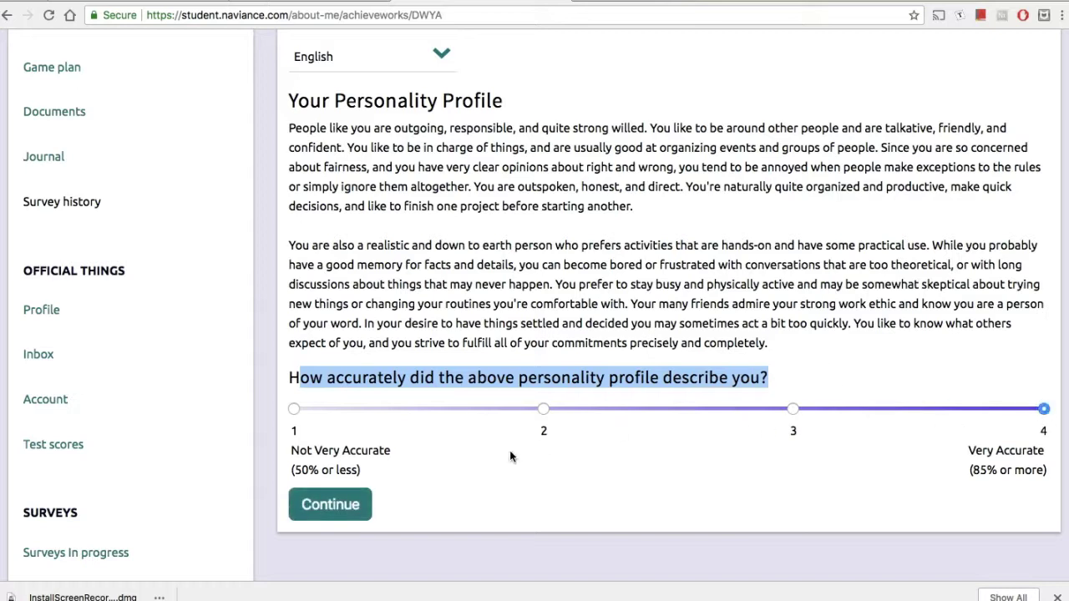
click(352, 504)
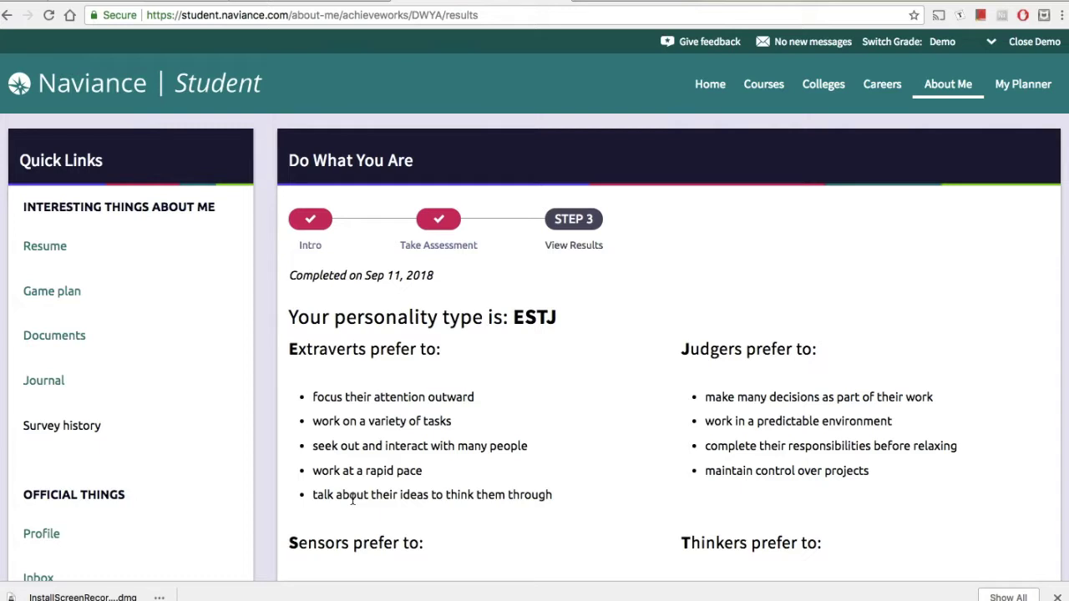
Step: Read through the ESTJ results and open See Related Careers
scroll(548, 400, down, 2)
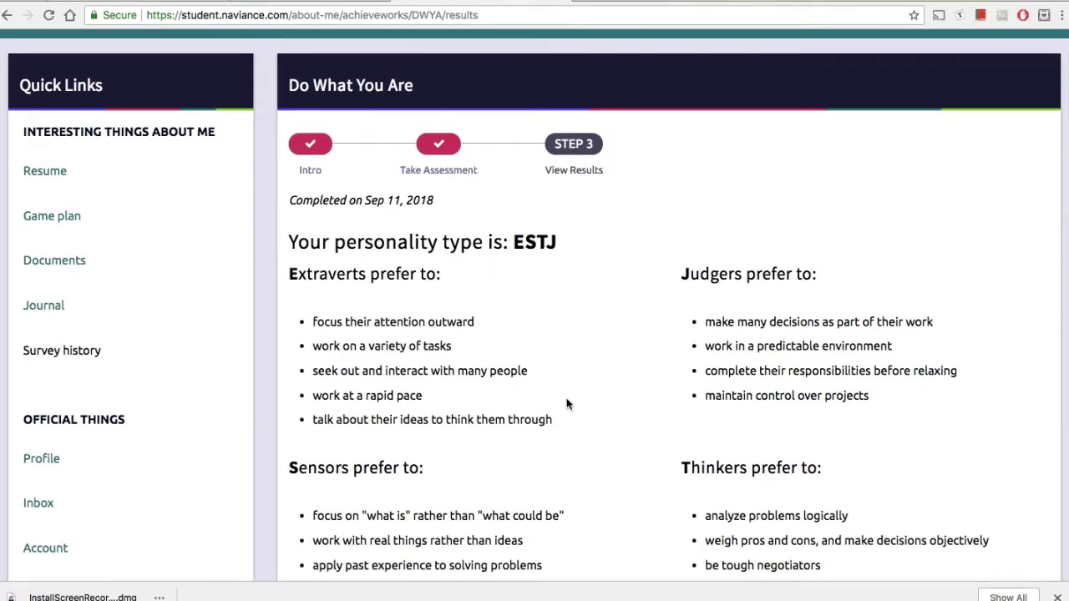
scroll(566, 401, down, 2)
scroll(567, 405, down, 2)
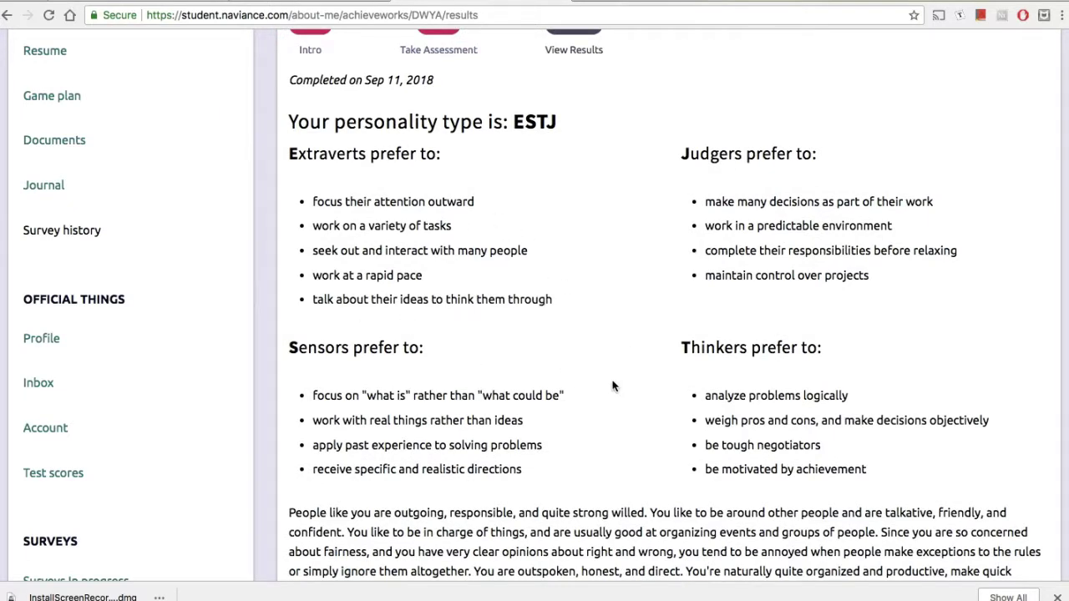
scroll(614, 386, down, 8)
scroll(614, 386, down, 1)
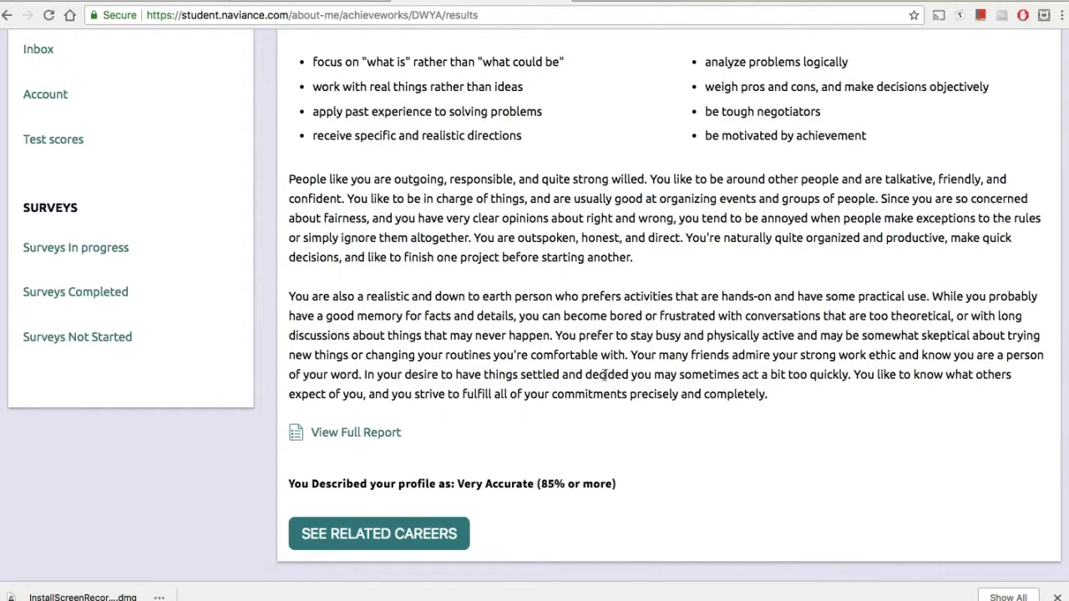
scroll(429, 444, down, 3)
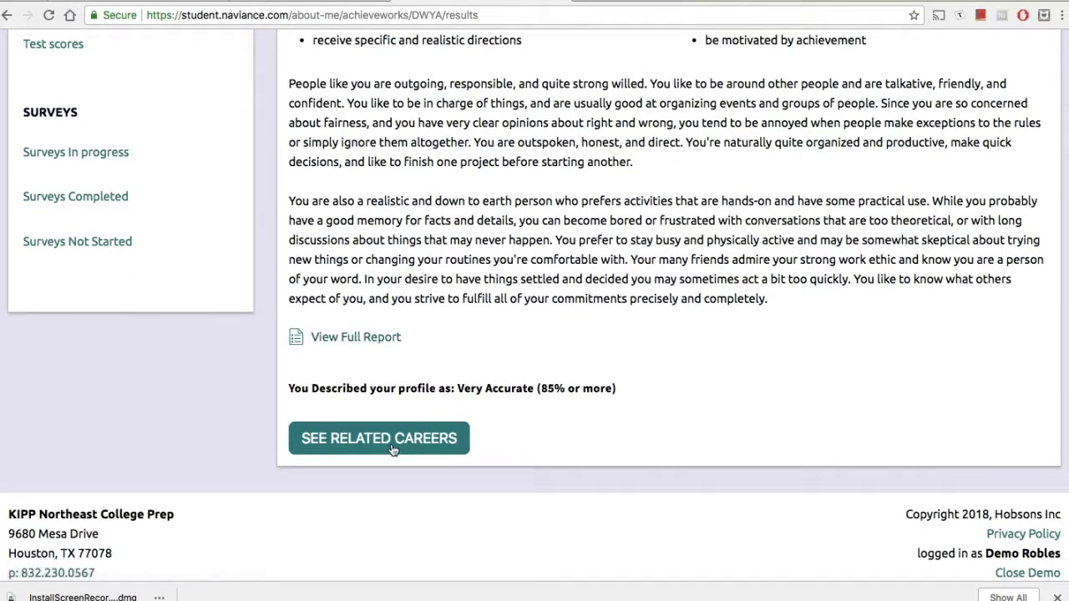
click(389, 443)
Step: Favorite the Insurance Policy Processing Clerks career in the related careers list
scroll(390, 443, up, 15)
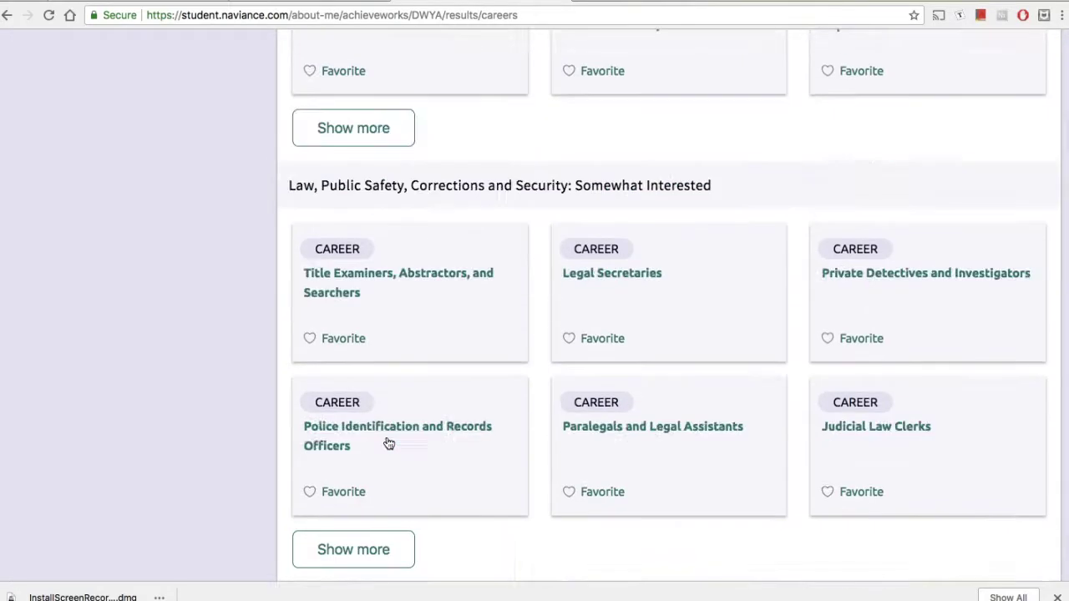
scroll(389, 444, up, 10)
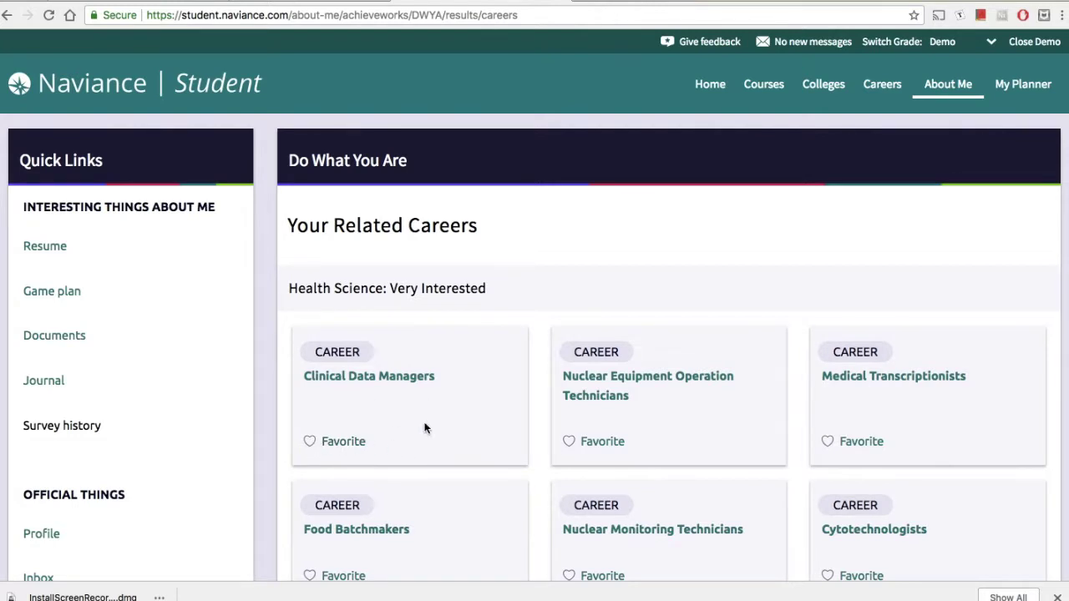
scroll(542, 436, down, 2)
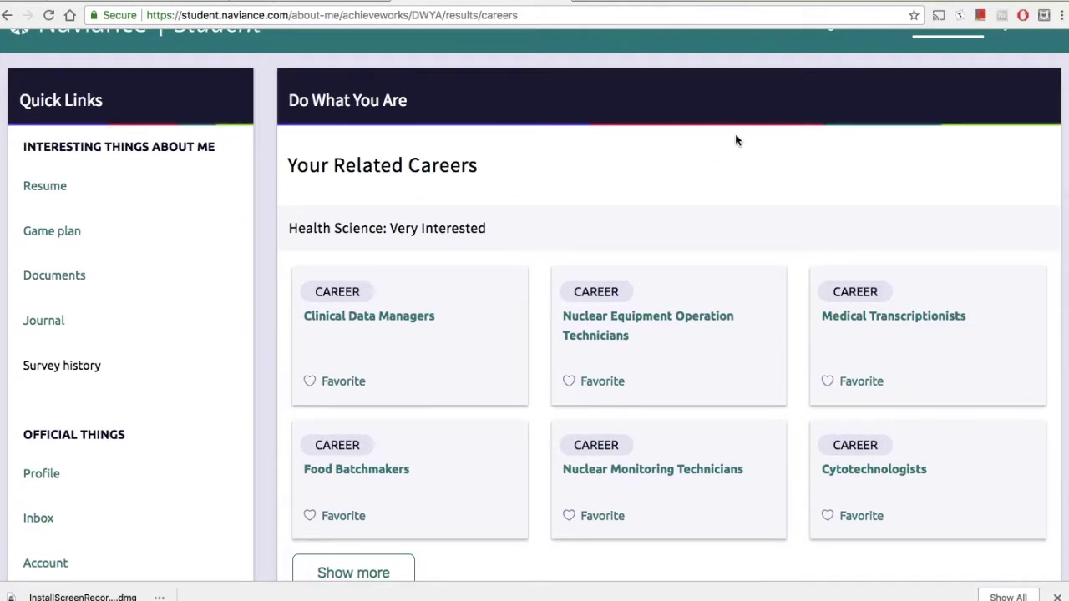
scroll(709, 238, up, 2)
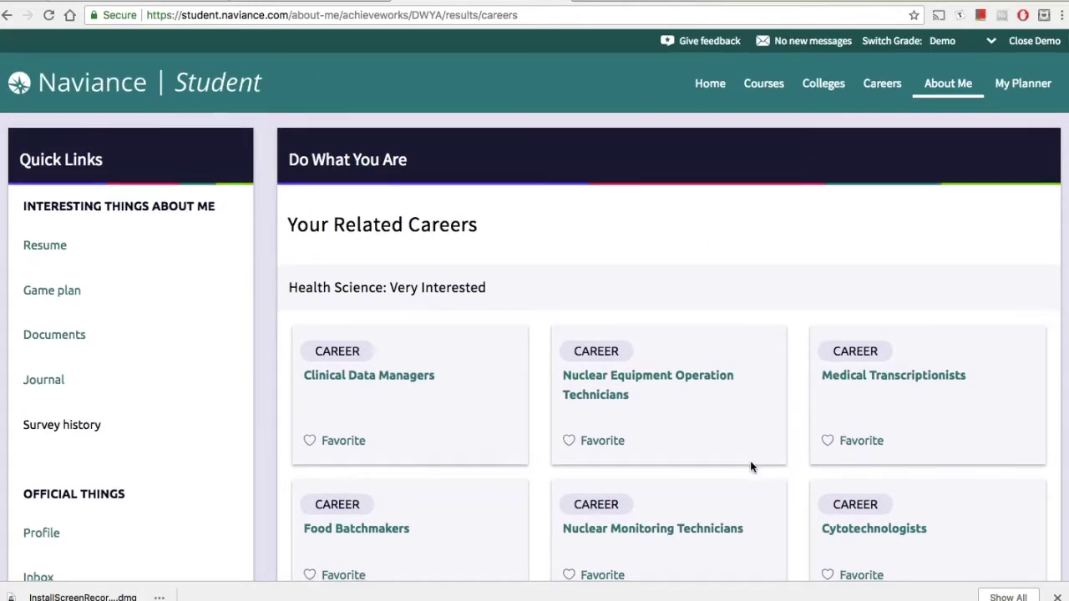
scroll(750, 468, down, 2)
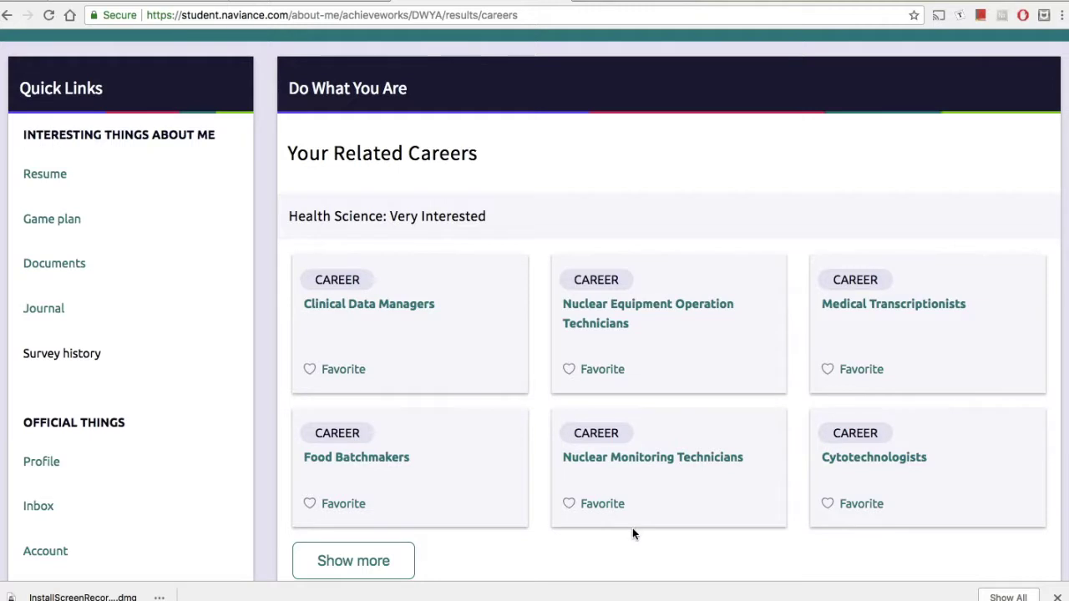
scroll(697, 431, down, 8)
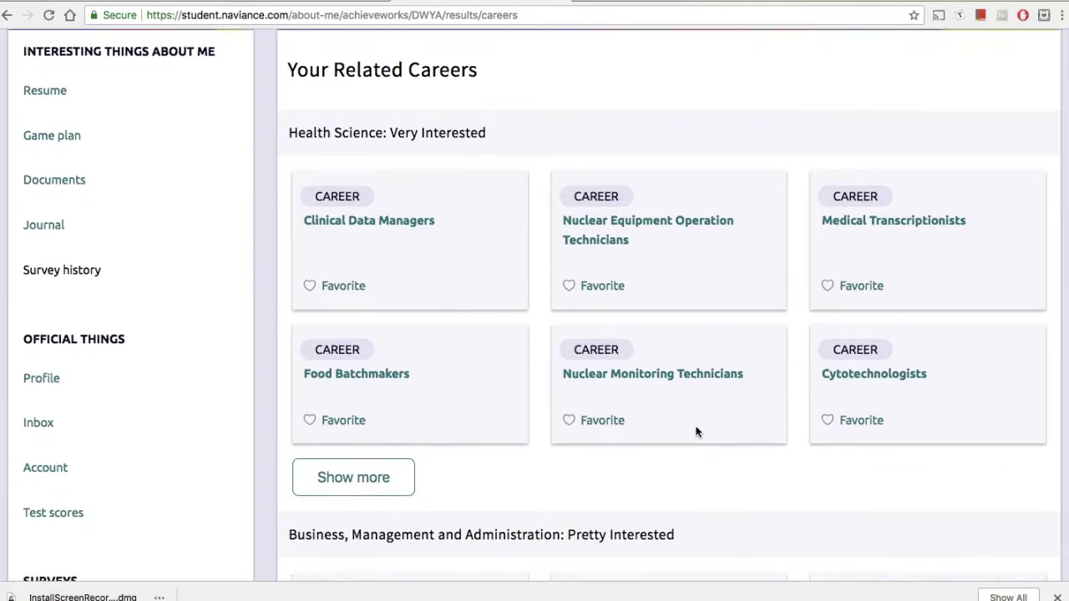
scroll(697, 432, down, 4)
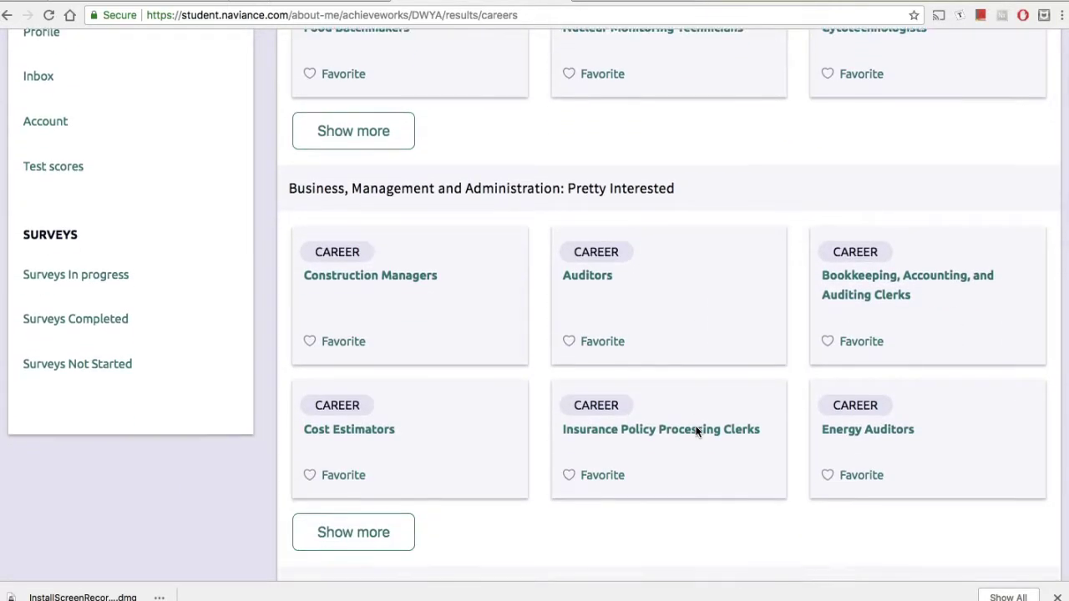
scroll(697, 432, down, 5)
scroll(697, 432, down, 6)
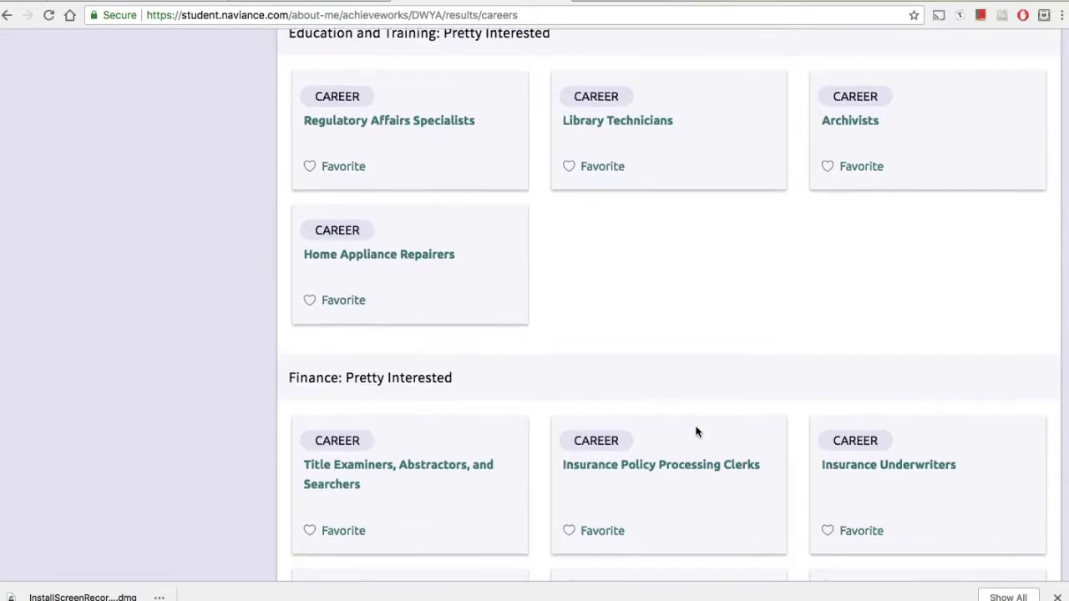
scroll(696, 432, down, 5)
click(575, 331)
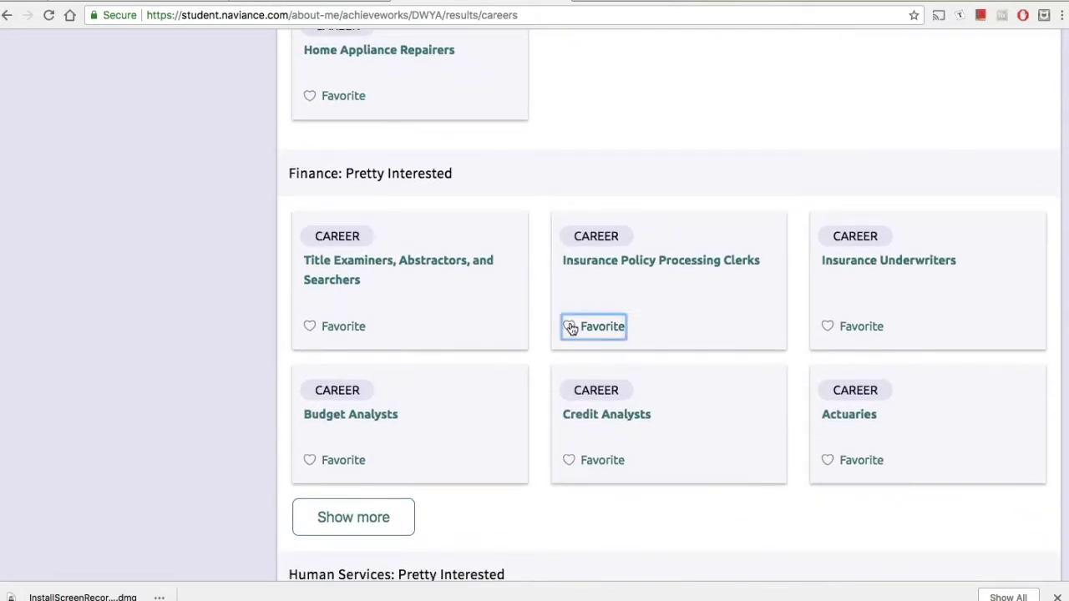
Step: Favorite Property, Real Estate, and Community Association Managers, then return to the home page
scroll(631, 432, down, 3)
scroll(632, 432, down, 8)
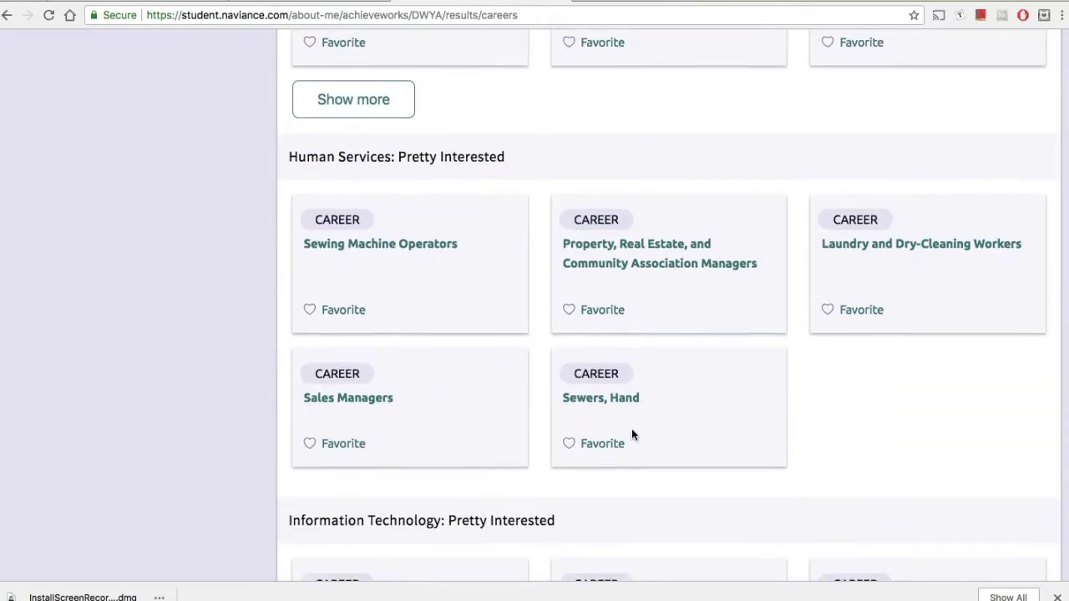
click(583, 289)
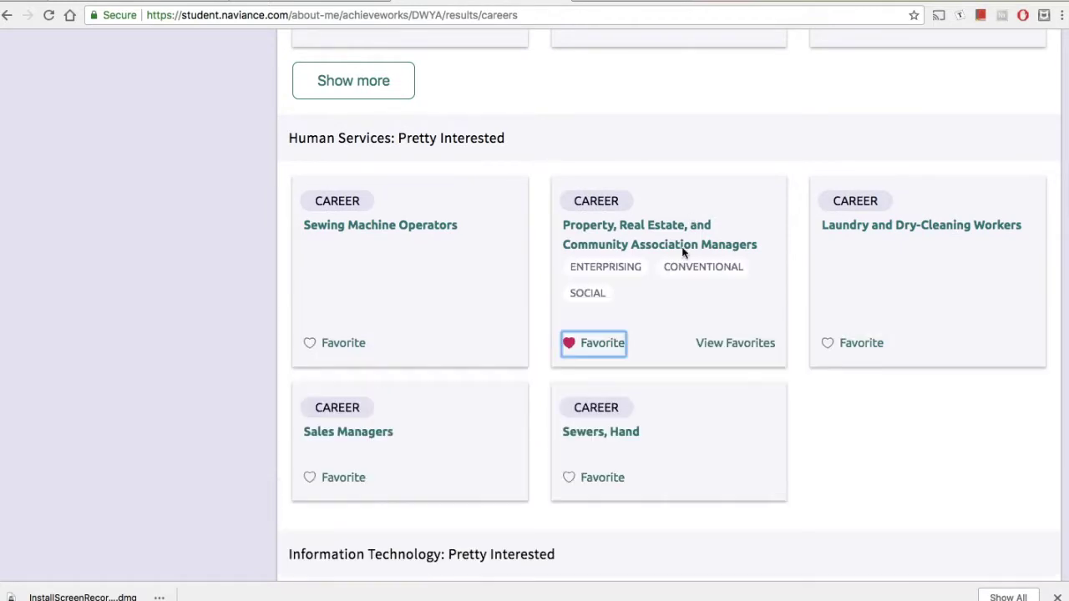
scroll(649, 368, up, 20)
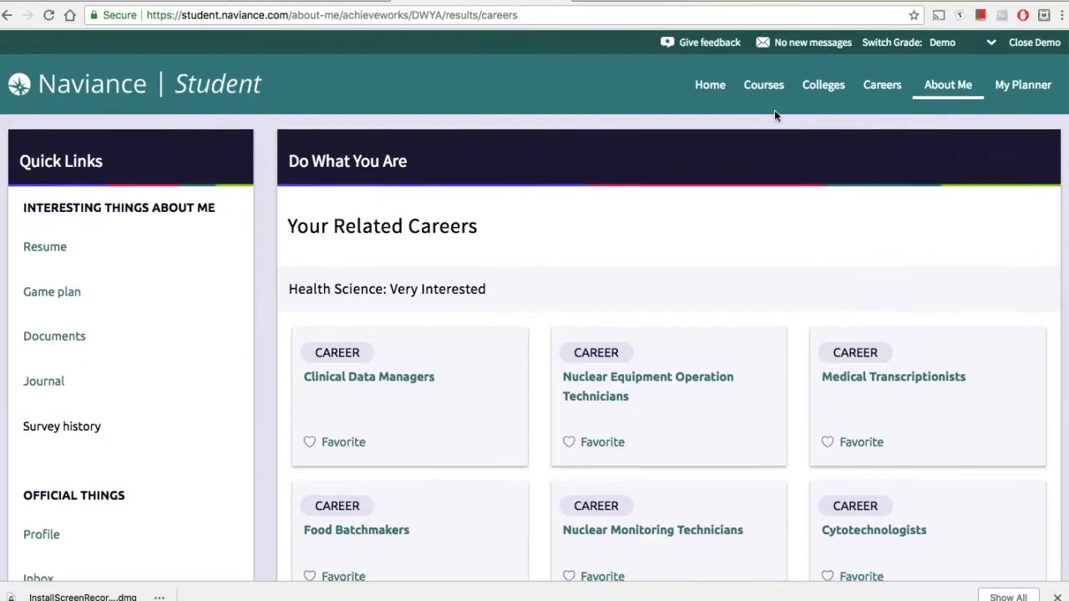
click(712, 87)
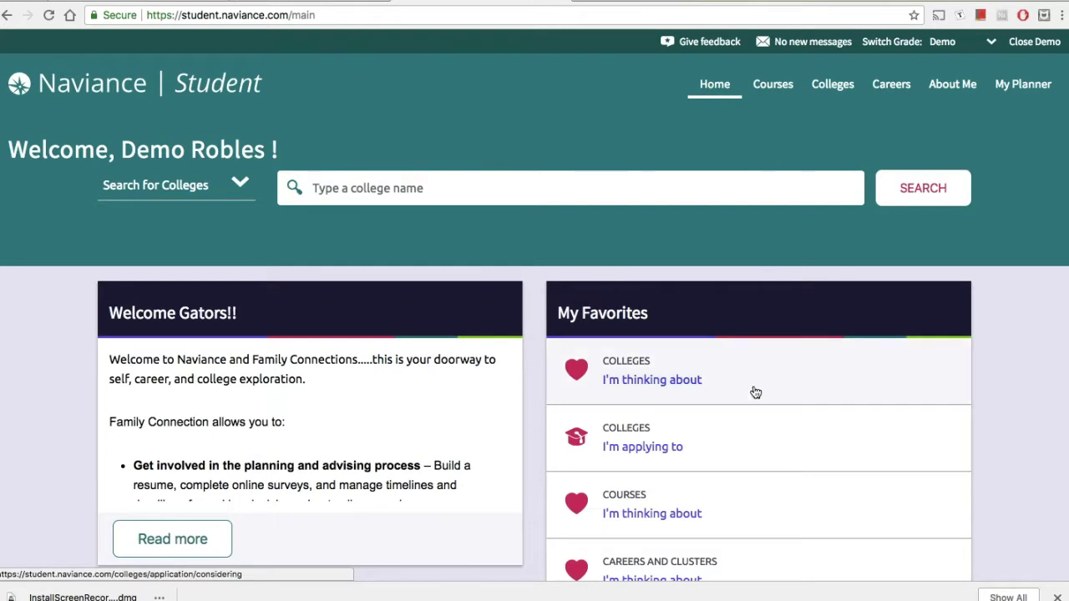
Step: Open Careers and Clusters 'I'm thinking about' under My Favorites on the home page
scroll(752, 390, down, 3)
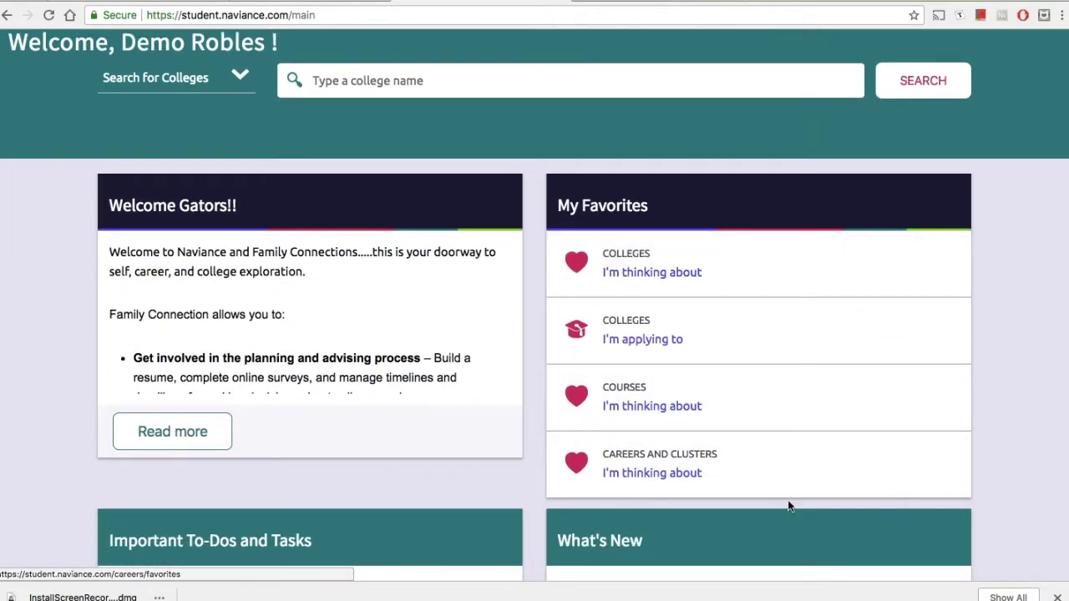
click(684, 462)
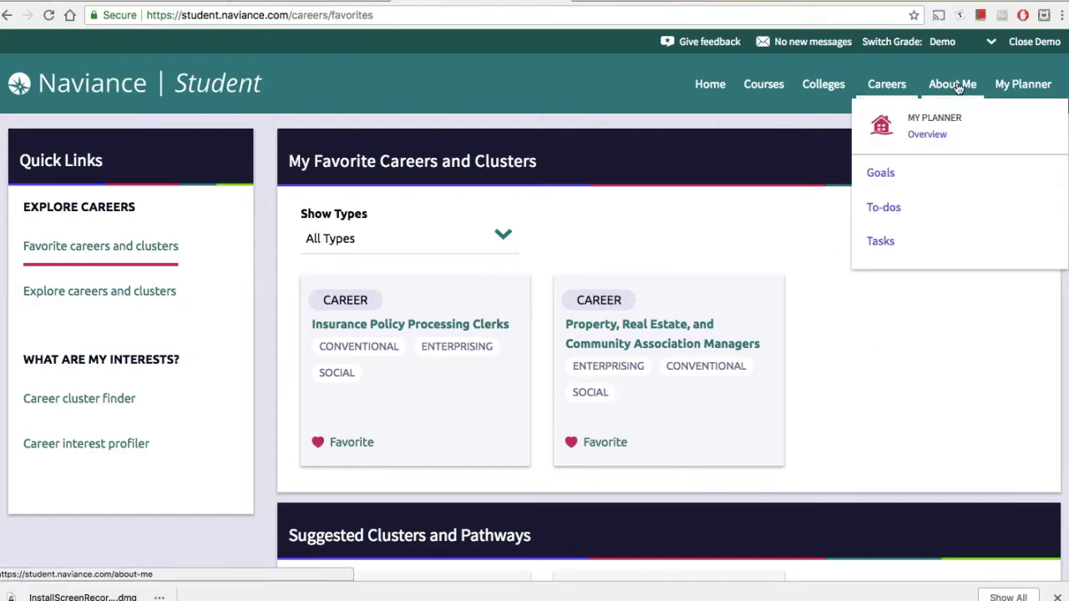
Step: Mark the Administrative Support suggested pathway as a favorite
mouse_move(952, 84)
click(955, 272)
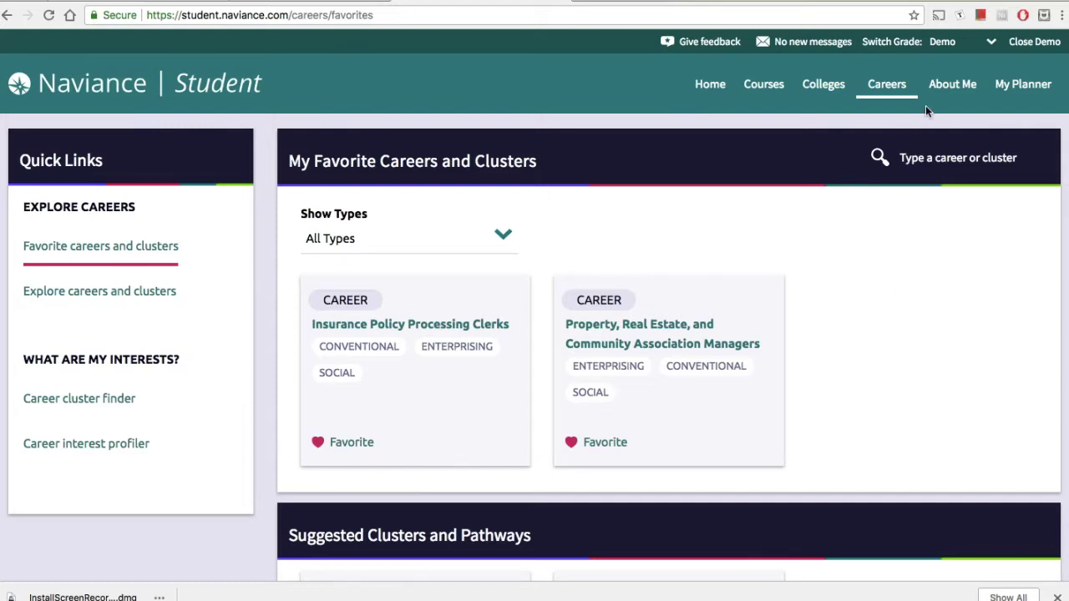
mouse_move(951, 86)
scroll(883, 306, down, 2)
scroll(883, 305, down, 4)
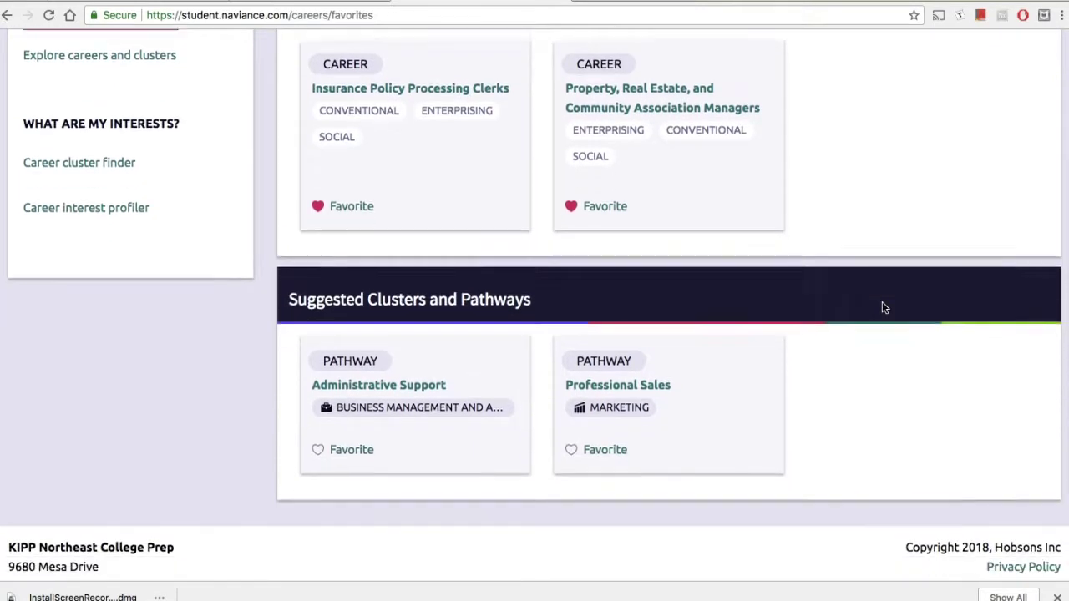
scroll(867, 378, down, 1)
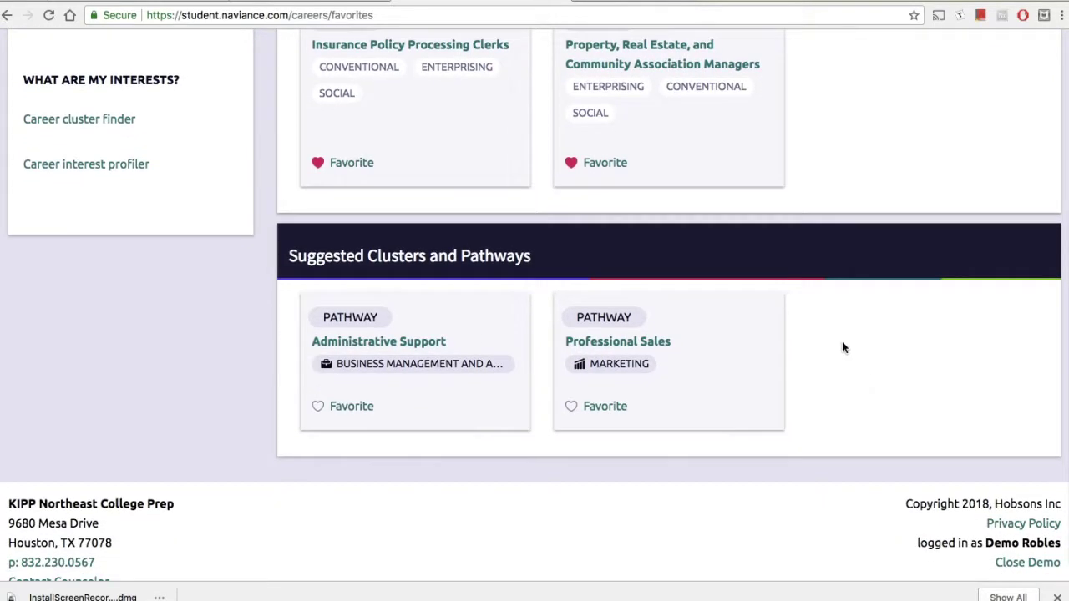
click(319, 407)
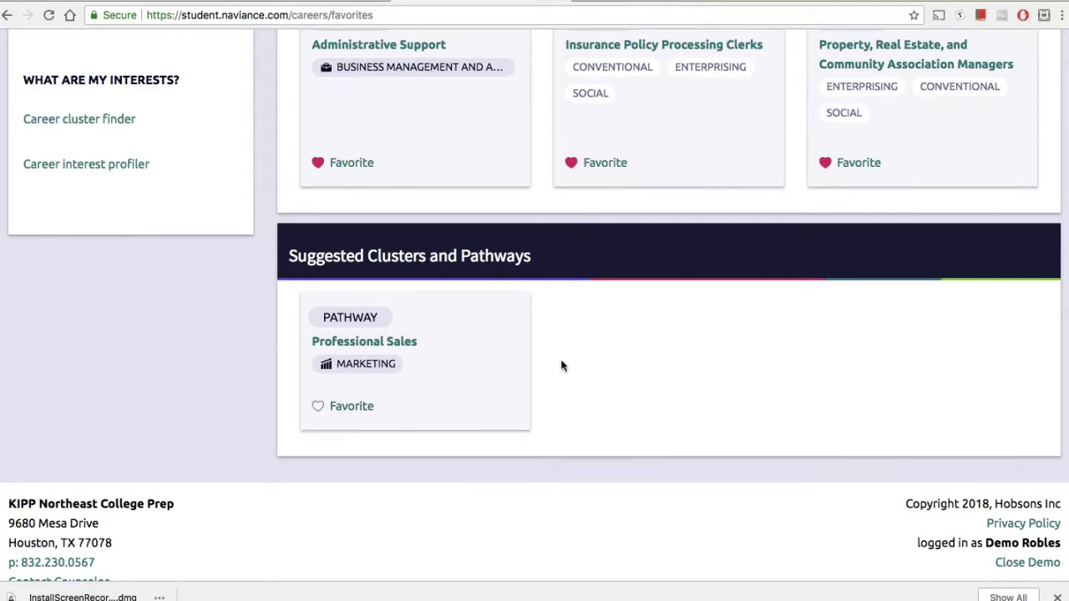
Step: Go to the Colleges home page and launch SuperMatch College Search
scroll(560, 365, up, 6)
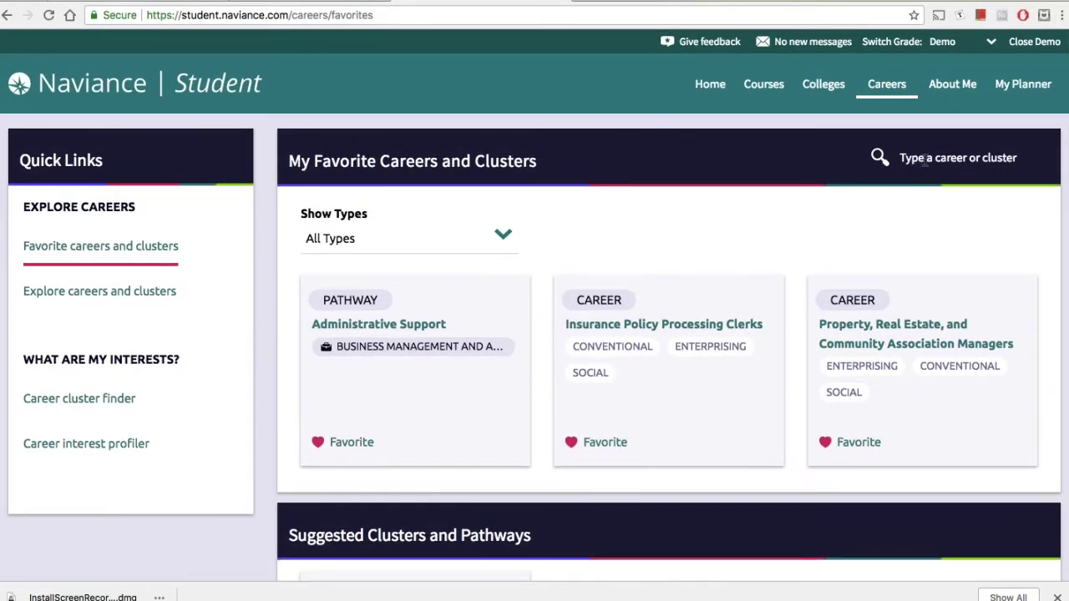
mouse_move(825, 88)
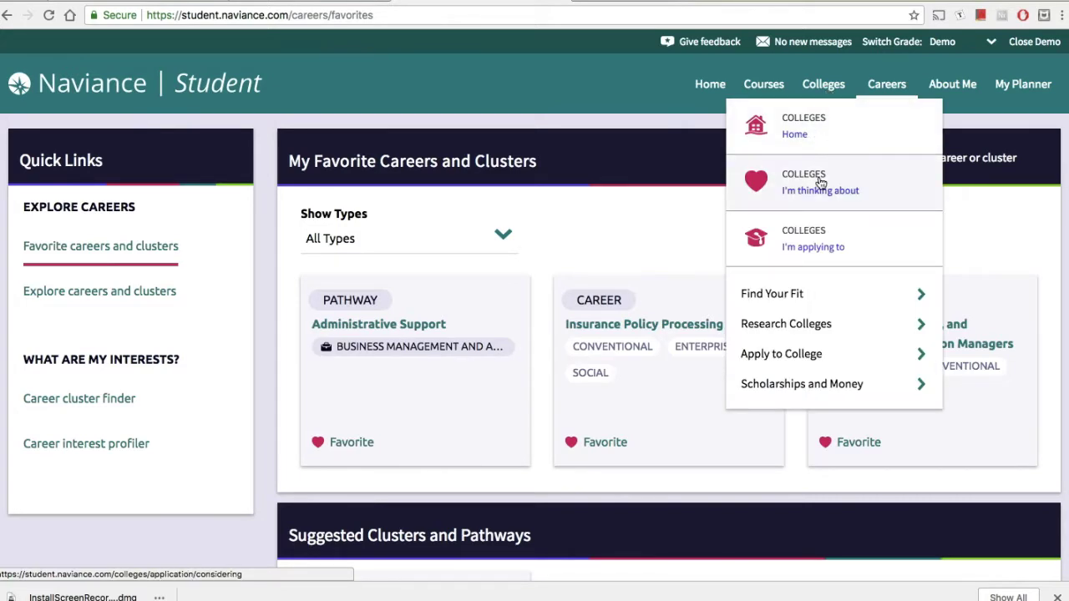
click(803, 132)
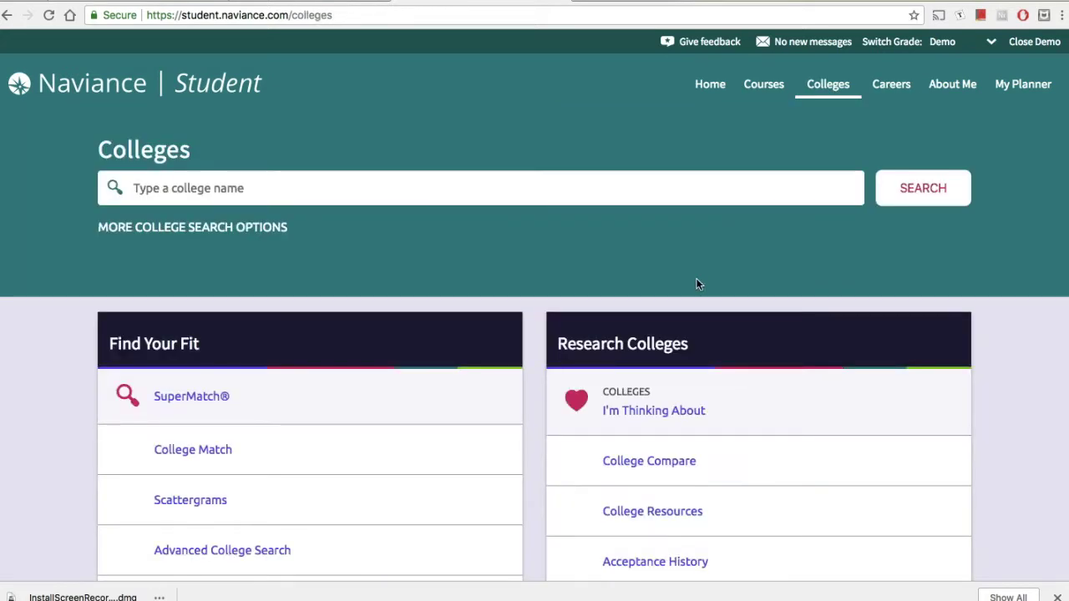
scroll(699, 276, down, 3)
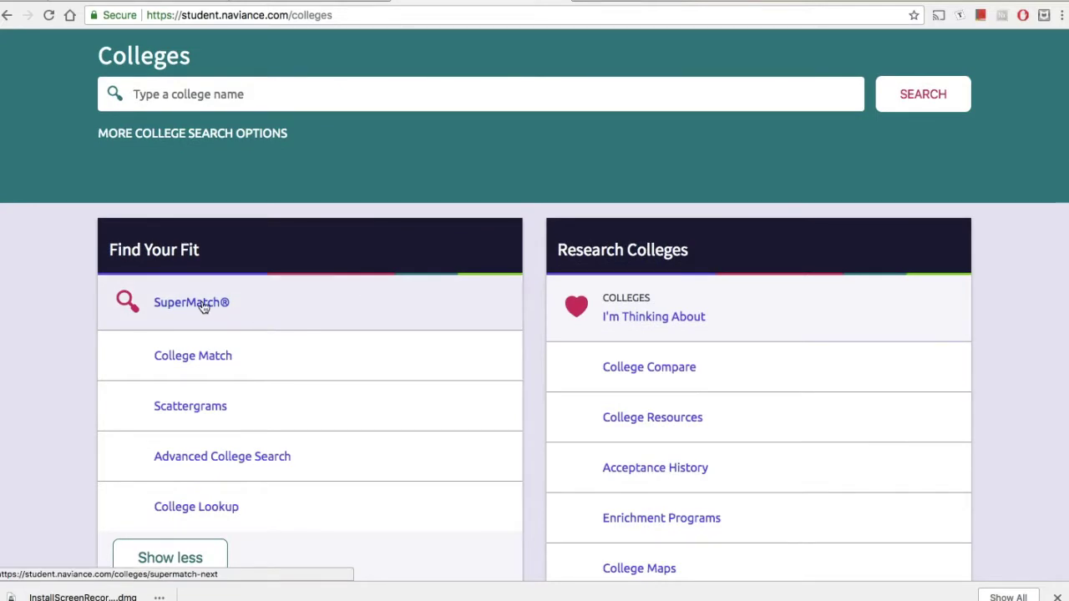
click(203, 306)
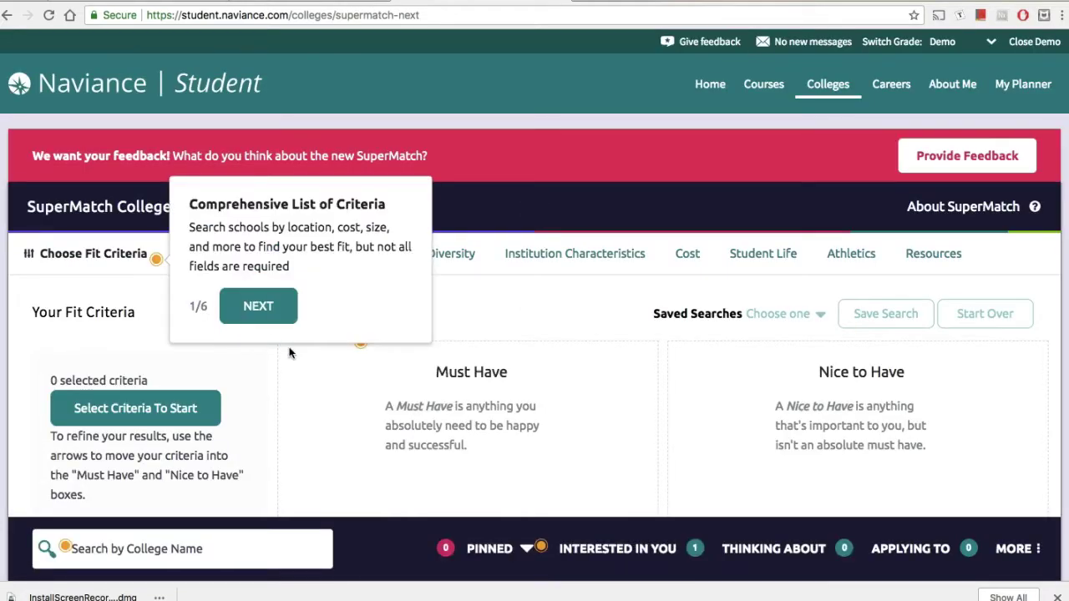
Step: Advance through every SuperMatch tour tip until the tour closes
click(278, 318)
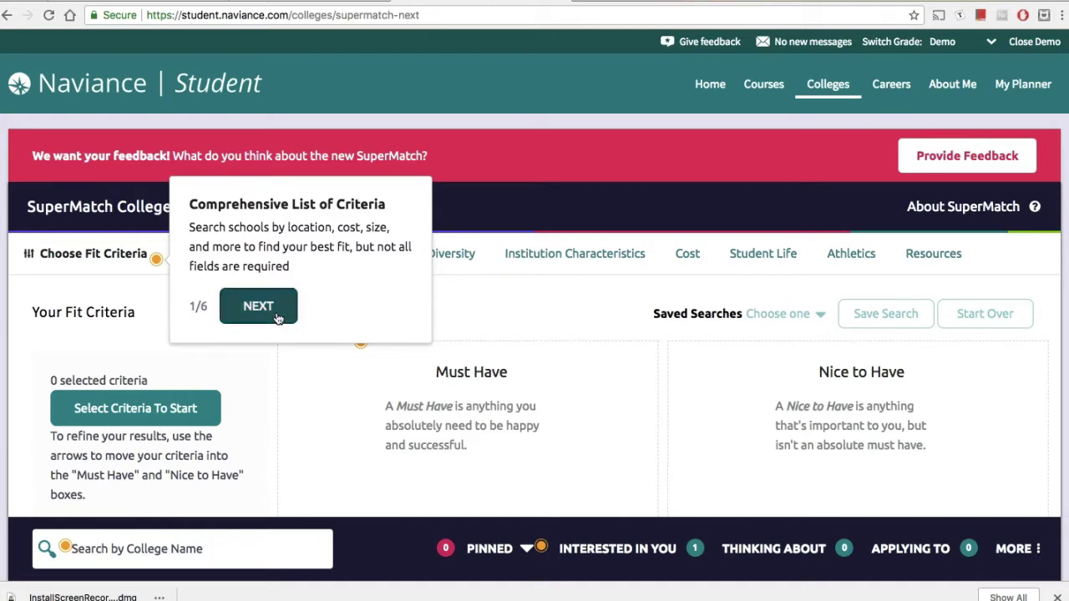
click(456, 368)
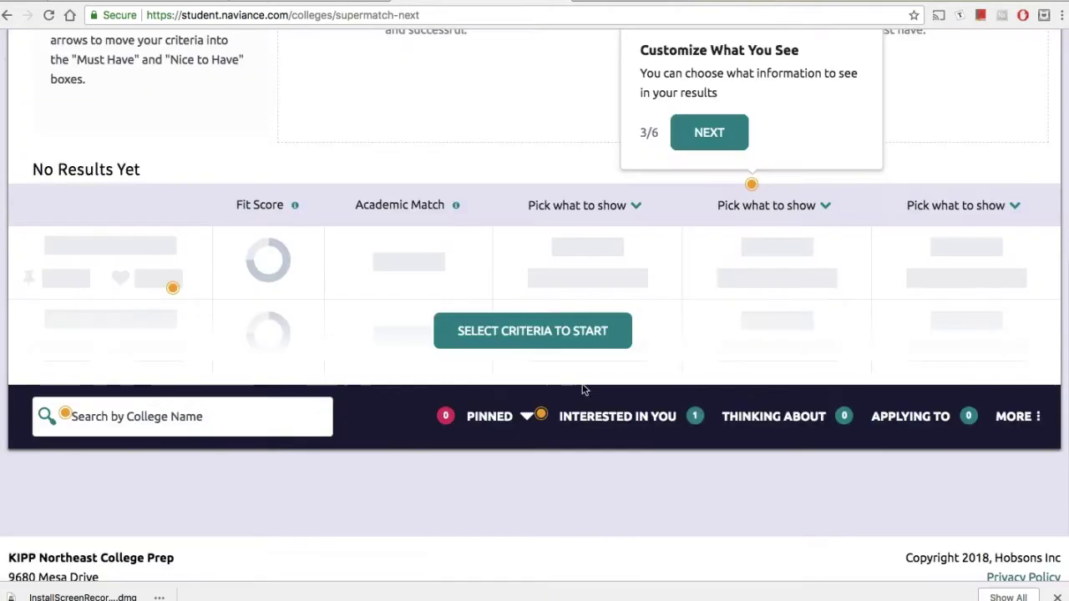
click(711, 134)
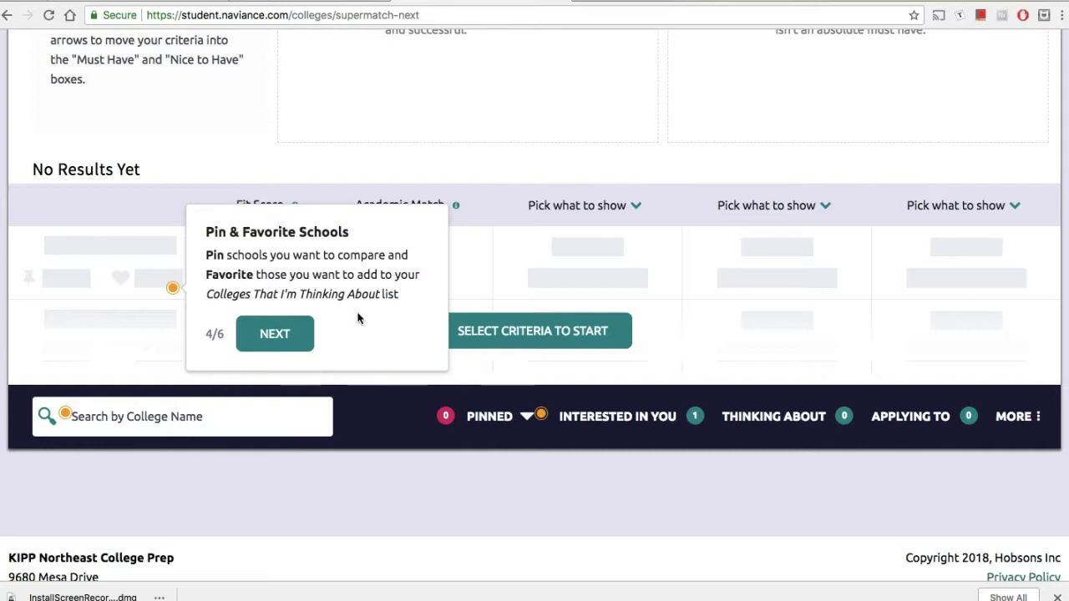
click(278, 335)
click(499, 360)
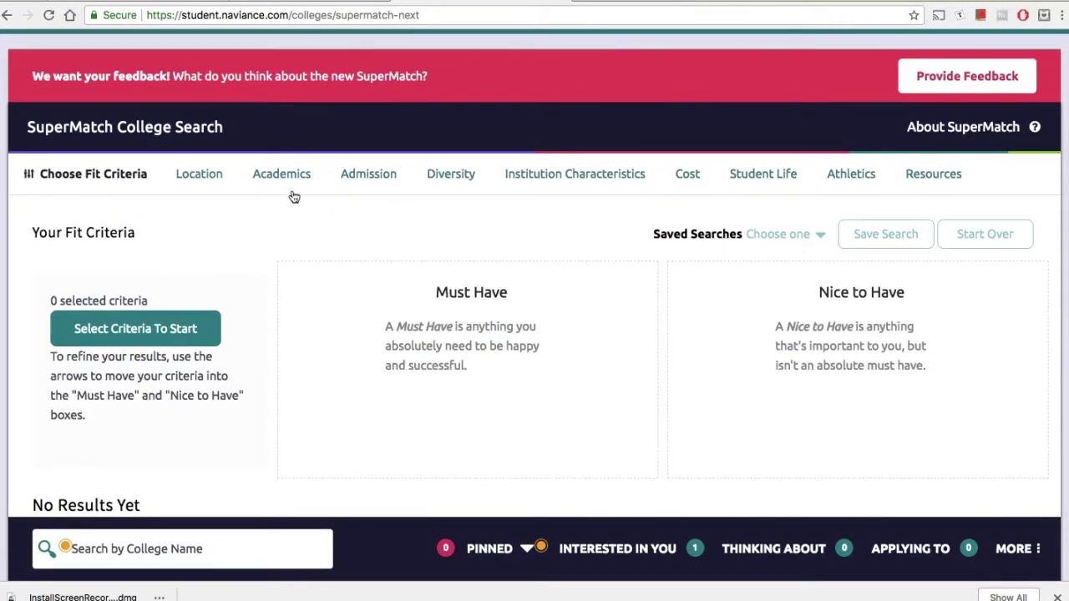
Step: Open the Location criteria panel, close it without selections, and review the empty fit-criteria page
click(206, 180)
scroll(341, 356, down, 6)
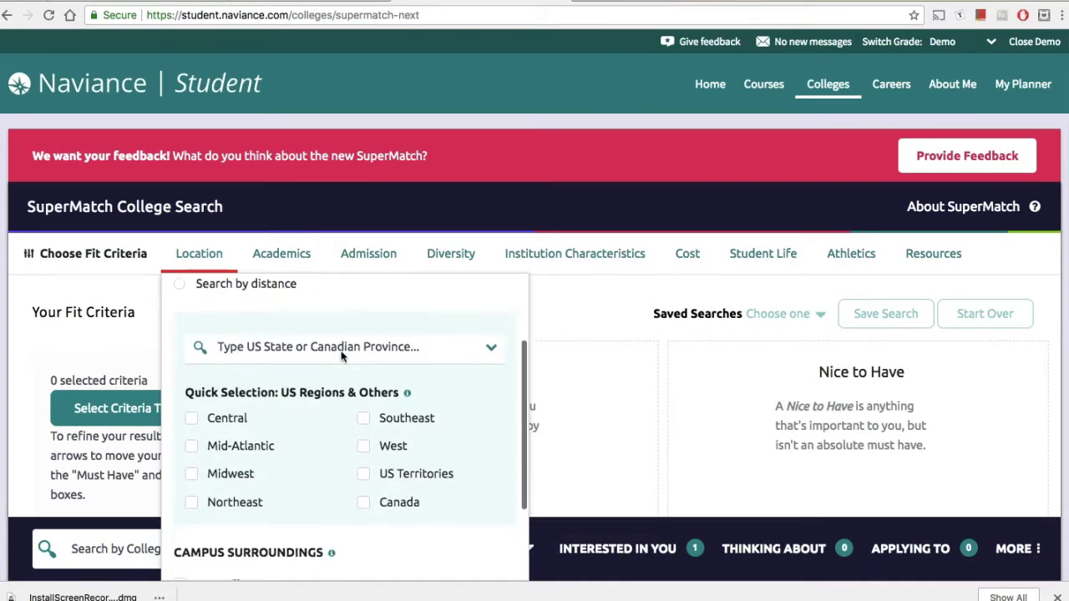
scroll(341, 357, up, 5)
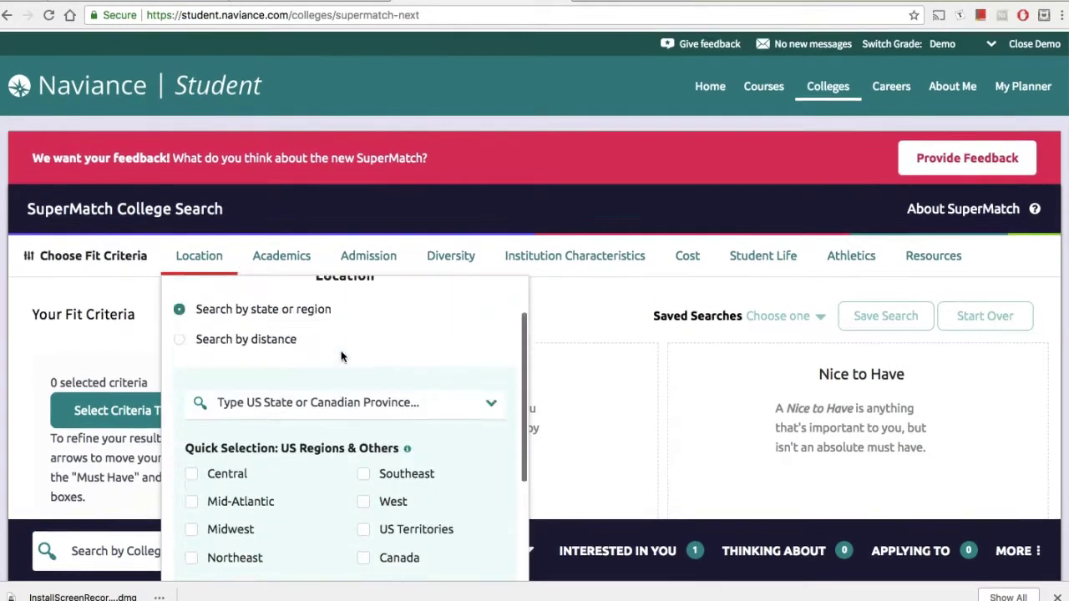
click(592, 300)
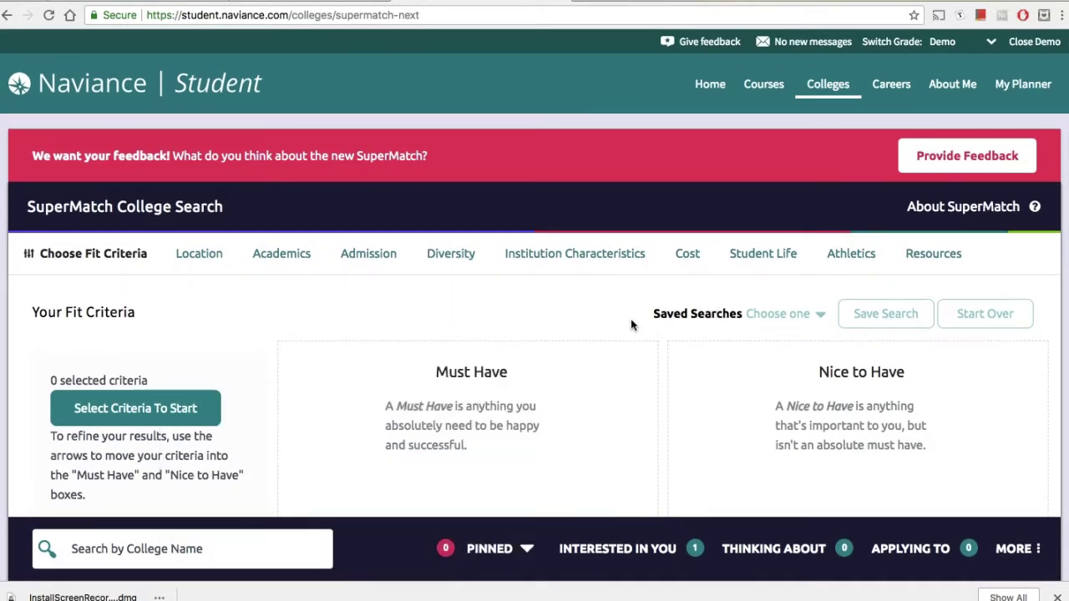
scroll(632, 324, down, 2)
scroll(624, 417, down, 2)
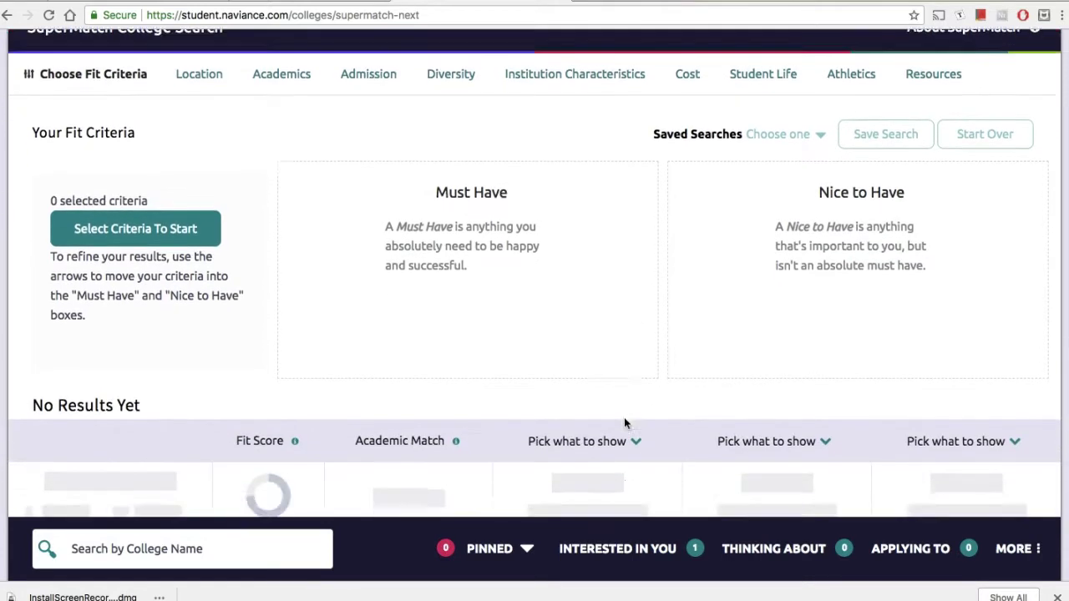
scroll(624, 422, down, 1)
scroll(594, 329, up, 3)
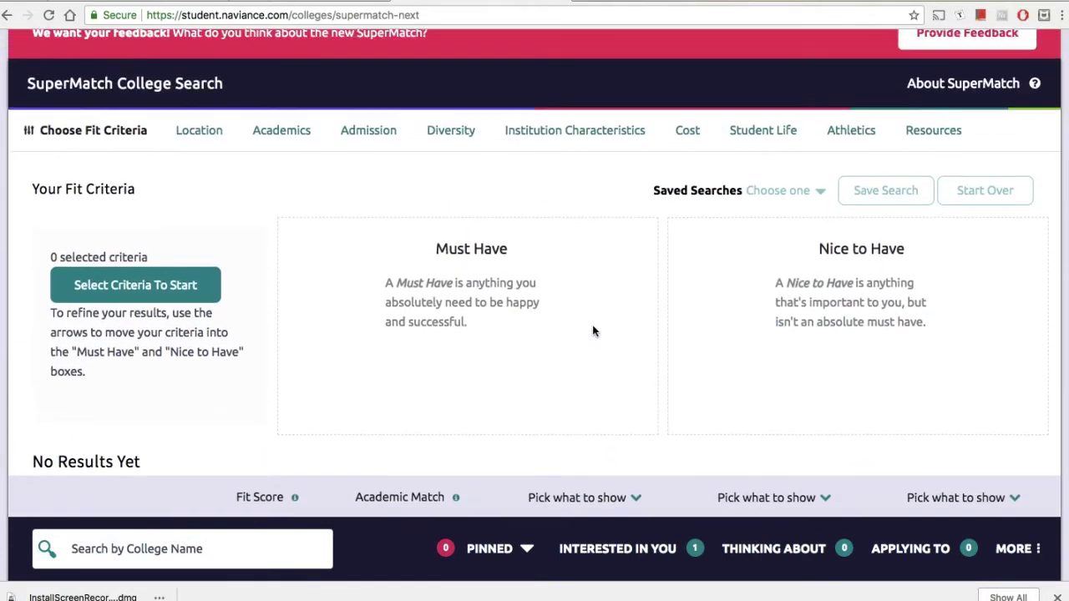
scroll(593, 332, up, 3)
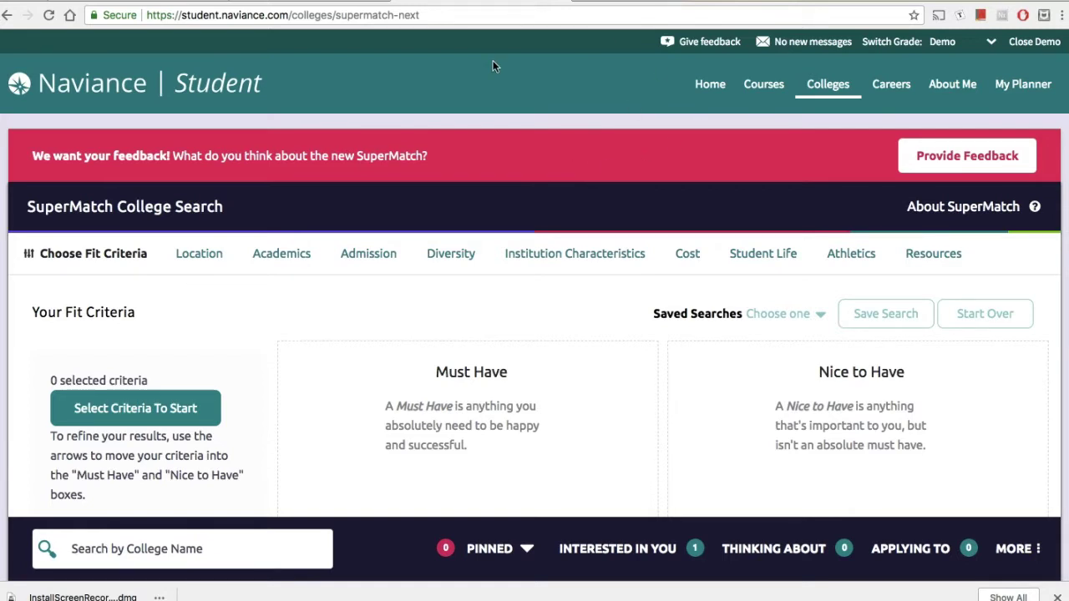
mouse_move(501, 600)
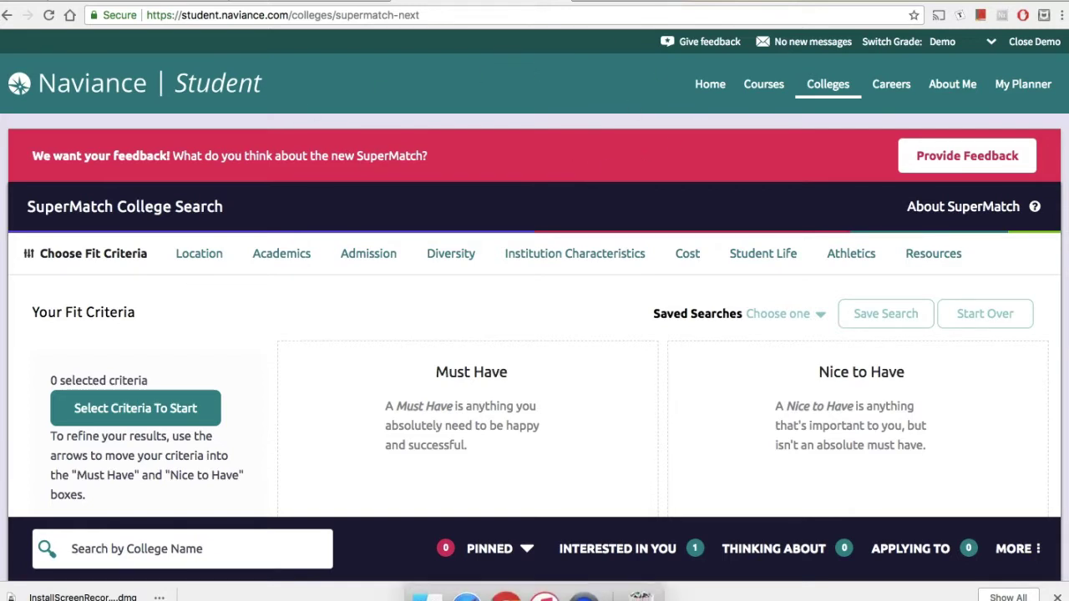